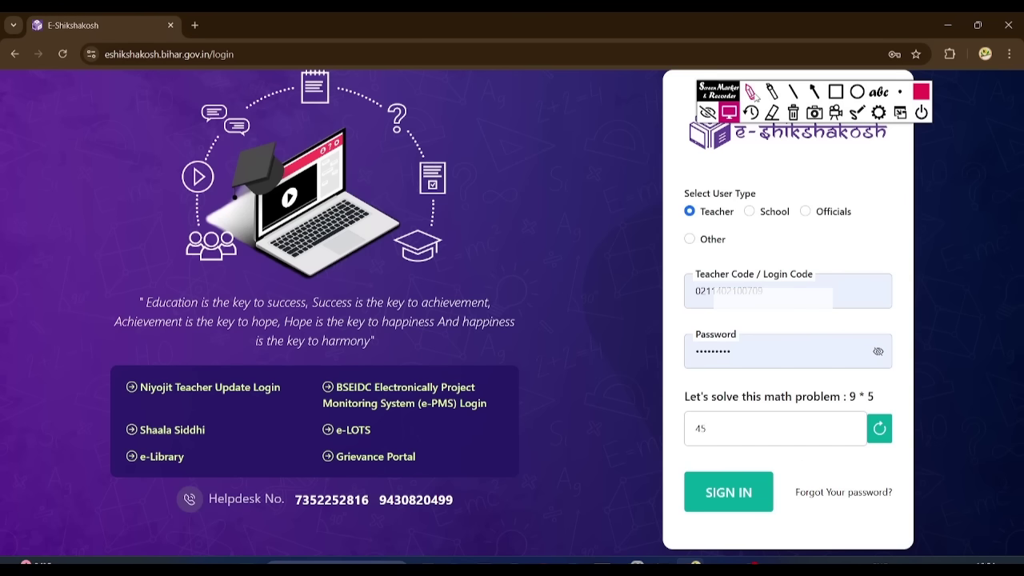
pyautogui.click(752, 93)
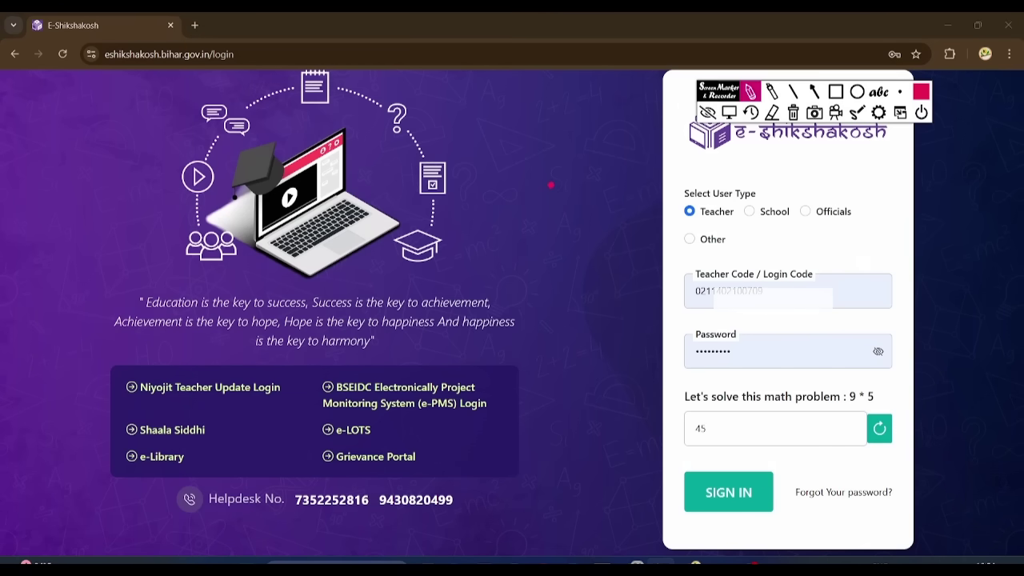
pyautogui.moveTo(492, 114)
pyautogui.mouseDown()
pyautogui.moveTo(490, 142)
pyautogui.moveTo(459, 136)
pyautogui.mouseUp()
pyautogui.moveTo(454, 114); pyautogui.dragTo(444, 141)
pyautogui.moveTo(447, 96)
pyautogui.mouseDown()
pyautogui.moveTo(583, 132)
pyautogui.moveTo(587, 92)
pyautogui.moveTo(612, 129)
pyautogui.mouseUp()
pyautogui.moveTo(571, 106); pyautogui.dragTo(634, 107)
pyautogui.moveTo(491, 159)
pyautogui.mouseDown()
pyautogui.moveTo(489, 189)
pyautogui.moveTo(504, 191)
pyautogui.moveTo(543, 160)
pyautogui.moveTo(560, 181)
pyautogui.mouseUp()
pyautogui.moveTo(620, 164); pyautogui.dragTo(620, 182)
pyautogui.moveTo(516, 214); pyautogui.dragTo(502, 244)
pyautogui.moveTo(488, 219)
pyautogui.mouseDown()
pyautogui.moveTo(528, 212)
pyautogui.moveTo(528, 243)
pyautogui.mouseUp()
pyautogui.moveTo(531, 218)
pyautogui.mouseDown()
pyautogui.moveTo(560, 211)
pyautogui.moveTo(543, 231)
pyautogui.moveTo(571, 241)
pyautogui.mouseUp()
pyautogui.moveTo(595, 211)
pyautogui.mouseDown()
pyautogui.moveTo(579, 225)
pyautogui.moveTo(602, 238)
pyautogui.mouseUp()
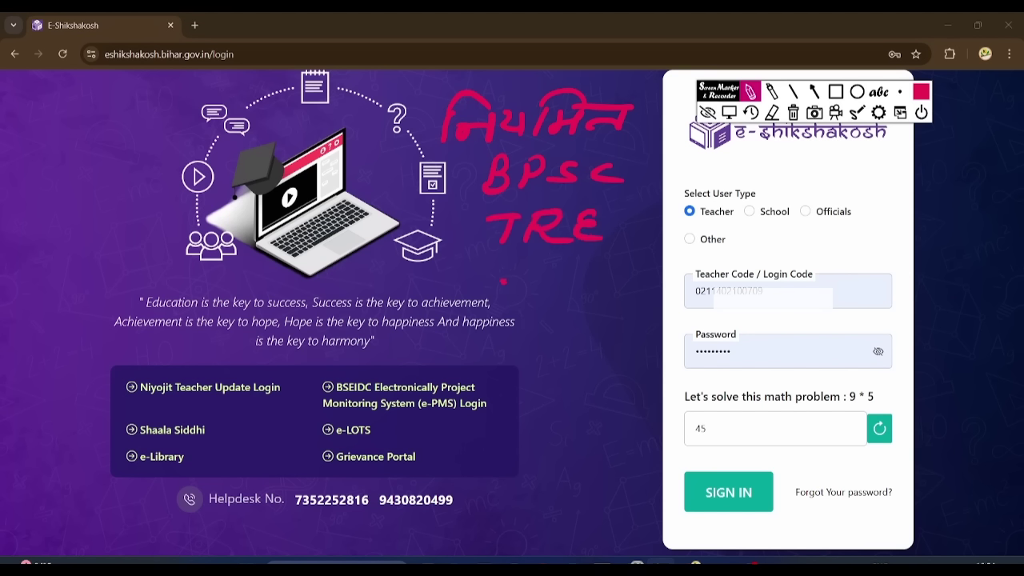
pyautogui.moveTo(481, 283)
pyautogui.mouseDown()
pyautogui.moveTo(490, 298)
pyautogui.moveTo(498, 266)
pyautogui.moveTo(520, 299)
pyautogui.moveTo(550, 277)
pyautogui.moveTo(544, 257)
pyautogui.moveTo(570, 296)
pyautogui.moveTo(602, 304)
pyautogui.mouseUp()
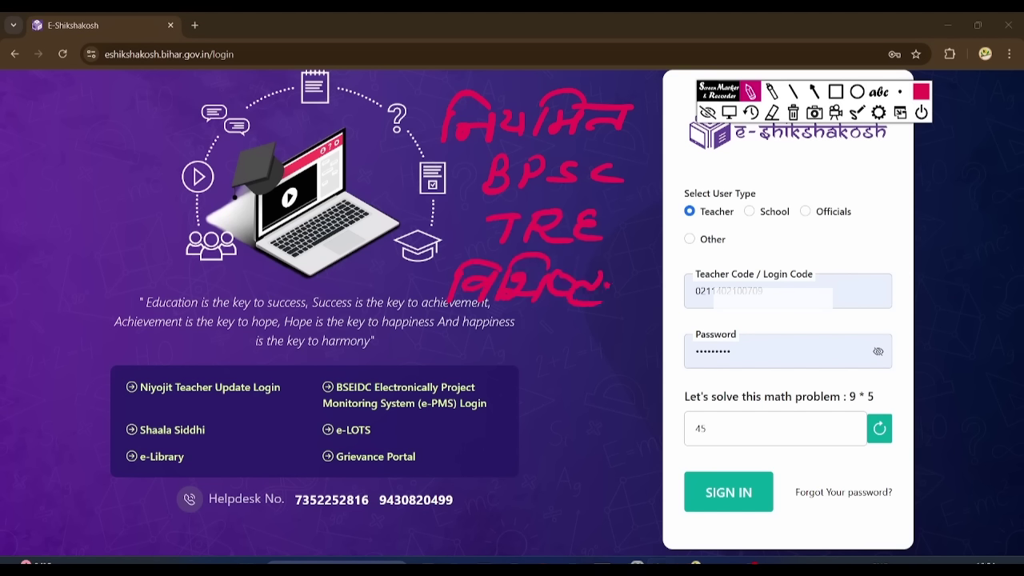
pyautogui.moveTo(563, 275); pyautogui.dragTo(616, 270)
pyautogui.moveTo(458, 345); pyautogui.dragTo(576, 310)
pyautogui.moveTo(456, 81)
pyautogui.mouseDown()
pyautogui.moveTo(417, 101)
pyautogui.moveTo(373, 386)
pyautogui.moveTo(416, 390)
pyautogui.mouseUp()
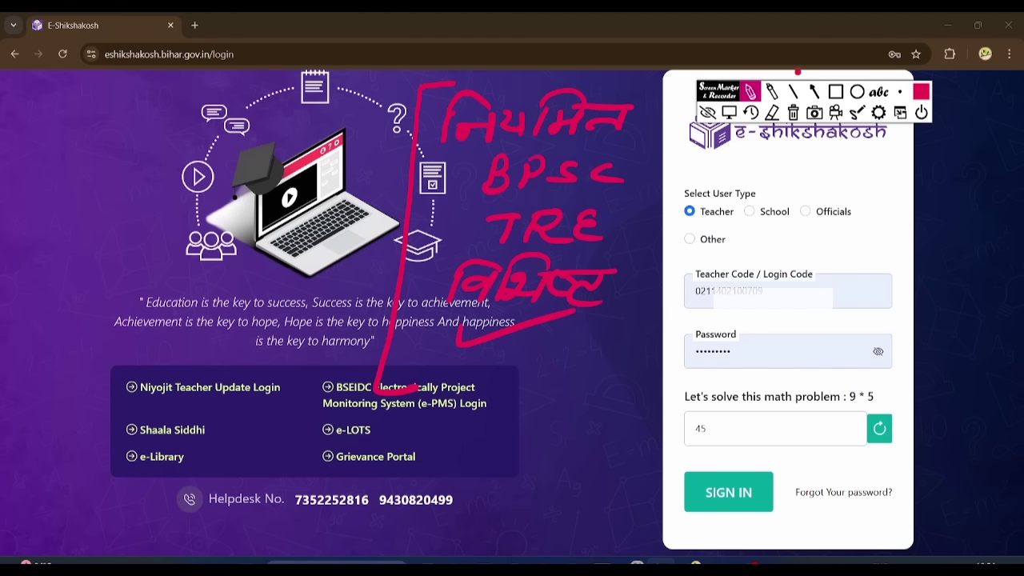
pyautogui.click(798, 116)
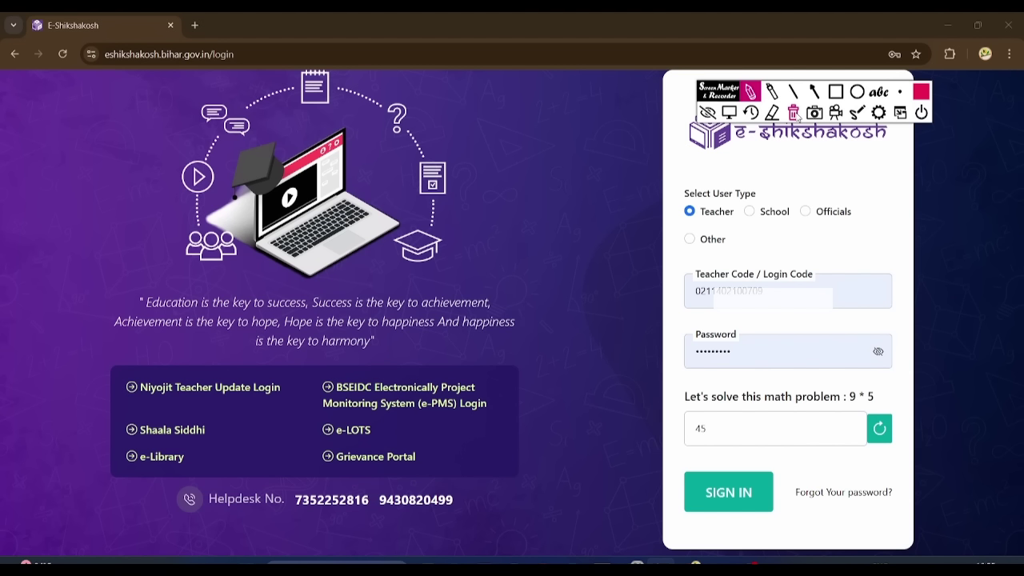
pyautogui.click(730, 113)
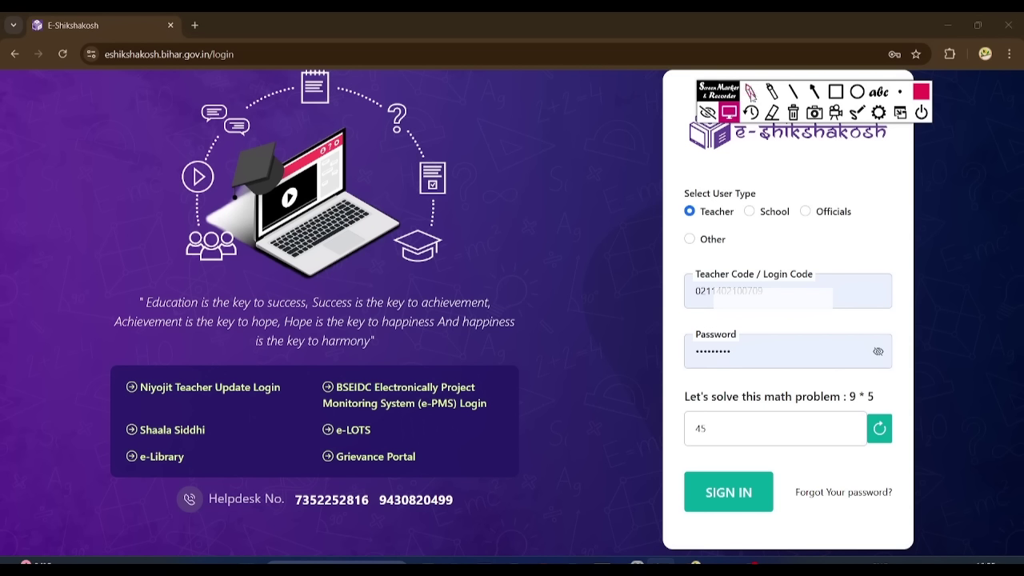
# Draw a check mark near the top of the login page with the Screen Marker pen, then erase it.
pyautogui.click(751, 92)
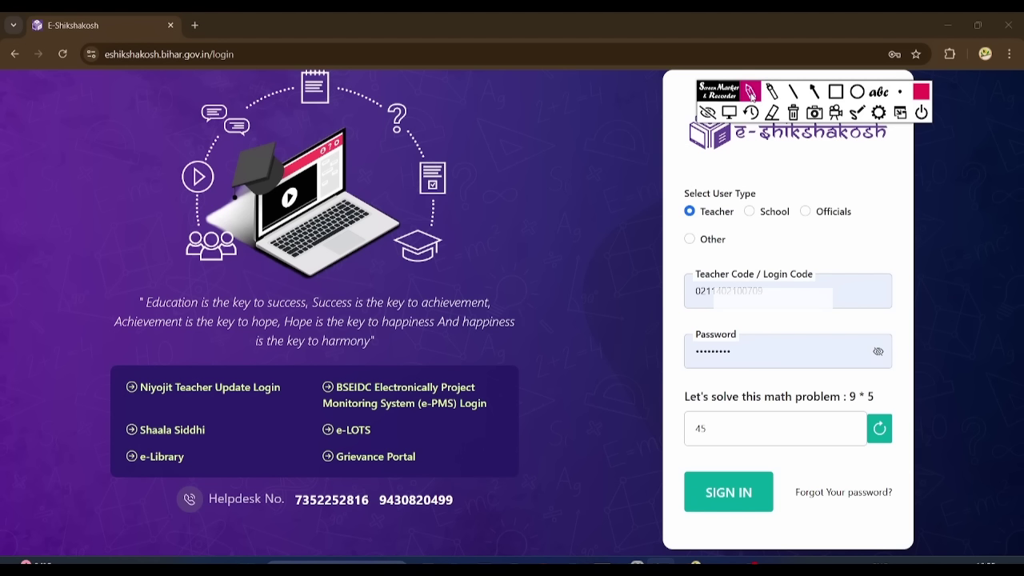
pyautogui.click(752, 93)
pyautogui.moveTo(124, 70); pyautogui.dragTo(208, 63)
pyautogui.click(794, 113)
pyautogui.click(728, 112)
# Tick the filled login code, password and math answer fields, clear the ticks, and sign in.
pyautogui.click(750, 92)
pyautogui.moveTo(618, 286); pyautogui.dragTo(658, 292)
pyautogui.moveTo(605, 349); pyautogui.dragTo(656, 349)
pyautogui.moveTo(618, 422); pyautogui.dragTo(689, 412)
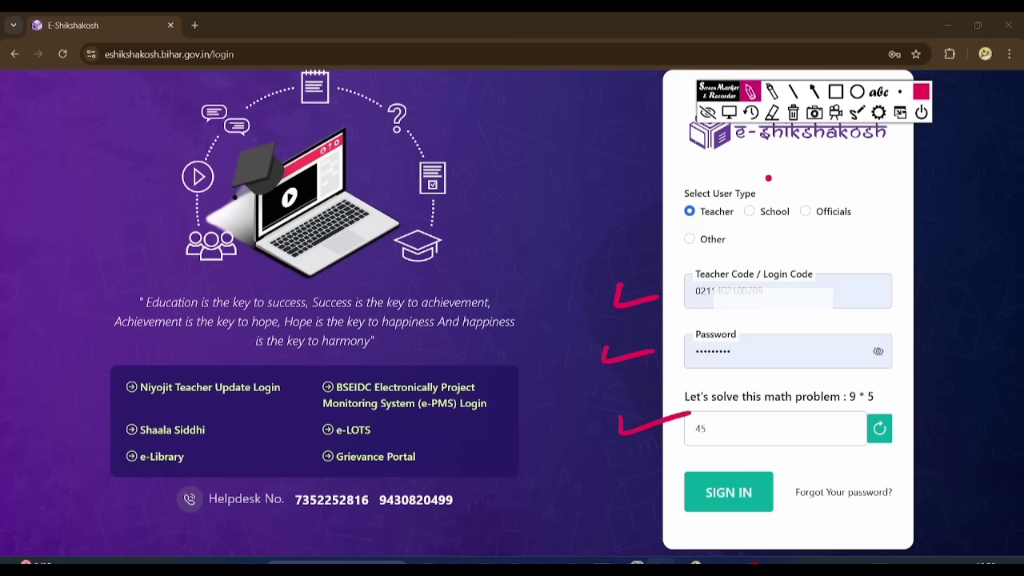
pyautogui.click(793, 114)
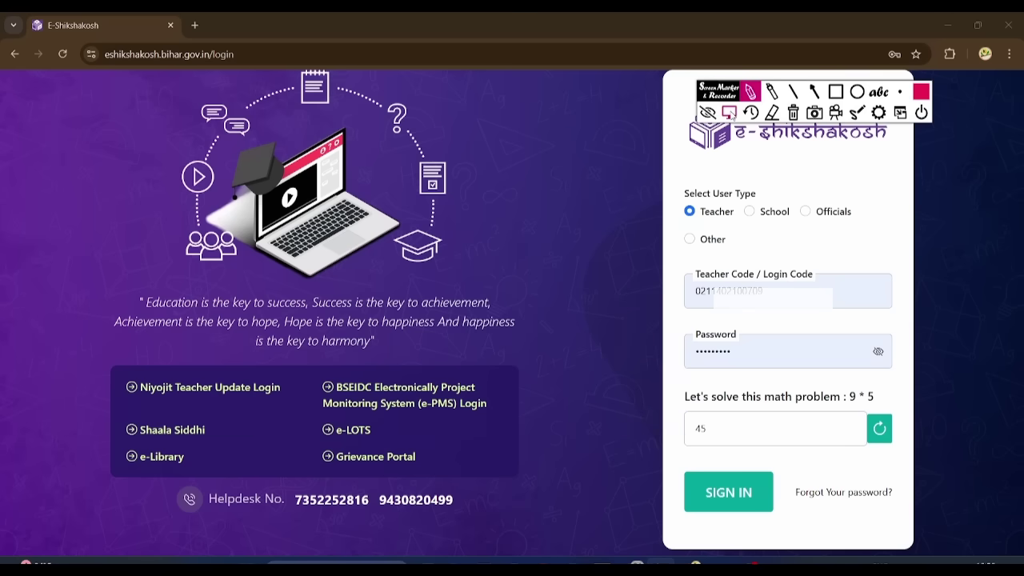
pyautogui.click(729, 113)
pyautogui.click(727, 496)
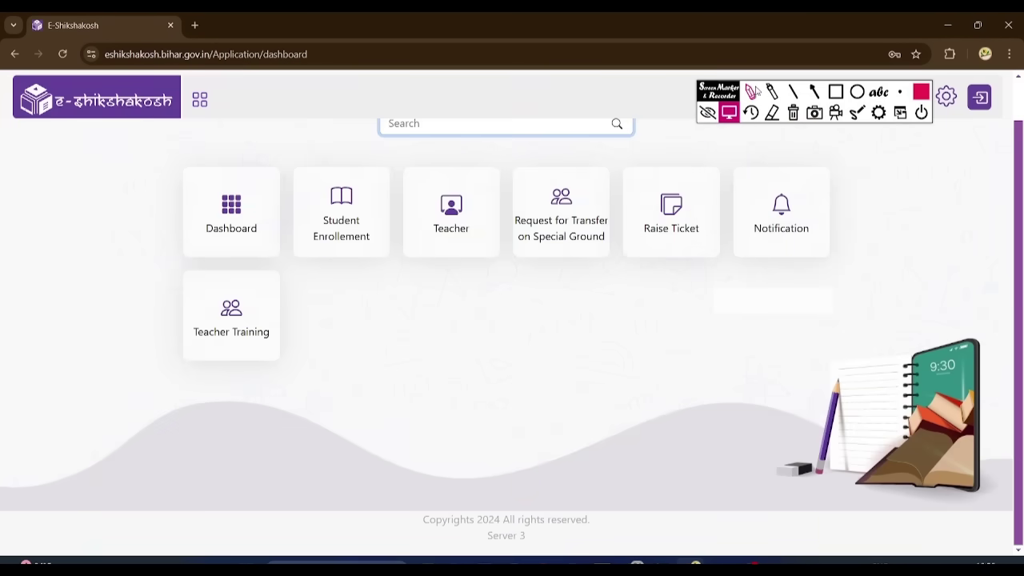
# Mark the 'Request for Transfer on Special Ground' tile, clear the marks, and open that section.
pyautogui.click(751, 93)
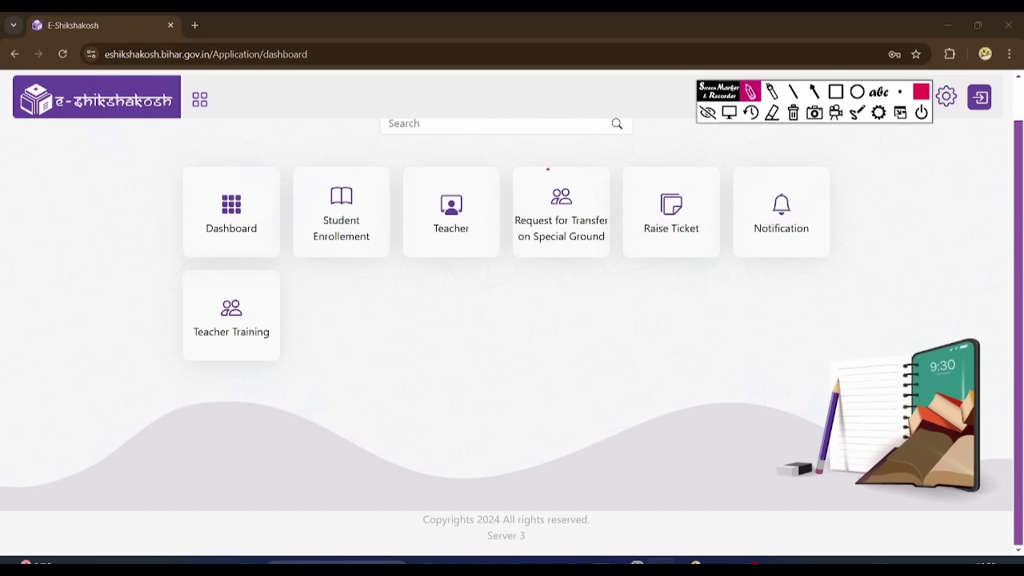
pyautogui.moveTo(544, 164); pyautogui.dragTo(596, 154)
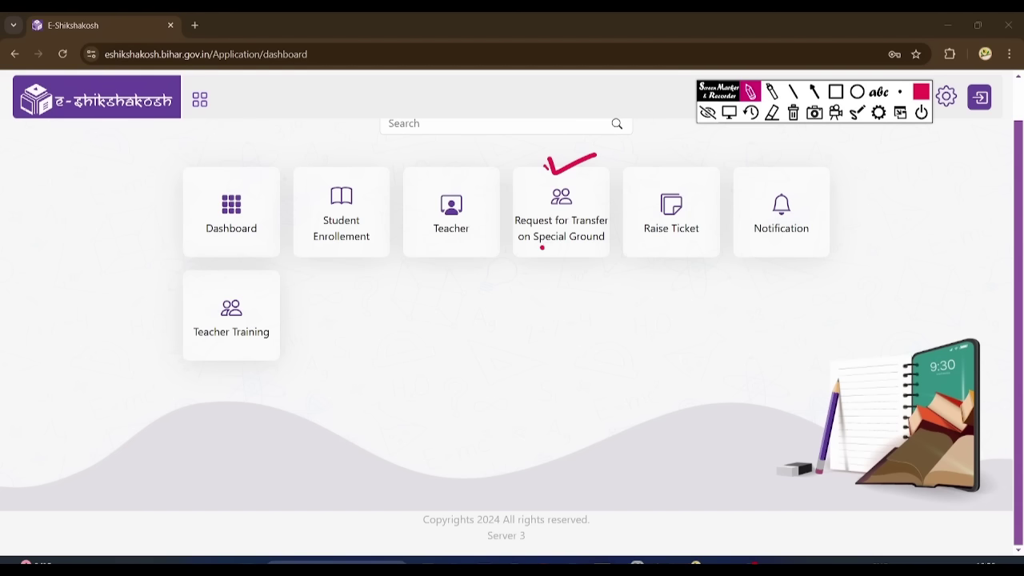
pyautogui.moveTo(541, 248)
pyautogui.mouseDown()
pyautogui.moveTo(606, 238)
pyautogui.moveTo(573, 307)
pyautogui.mouseUp()
pyautogui.moveTo(605, 247)
pyautogui.mouseDown()
pyautogui.moveTo(532, 297)
pyautogui.moveTo(571, 246)
pyautogui.mouseUp()
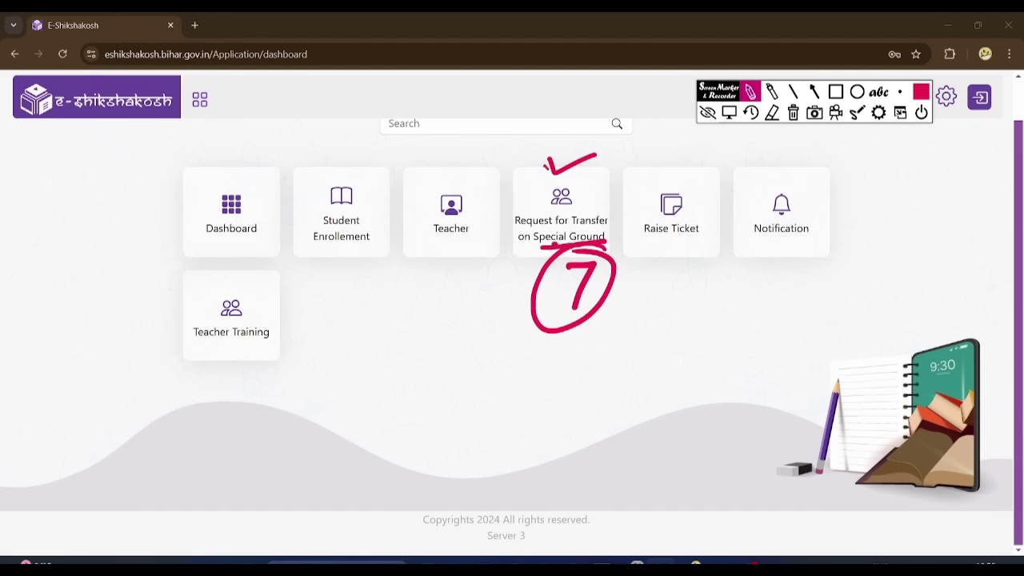
pyautogui.click(795, 115)
pyautogui.click(729, 113)
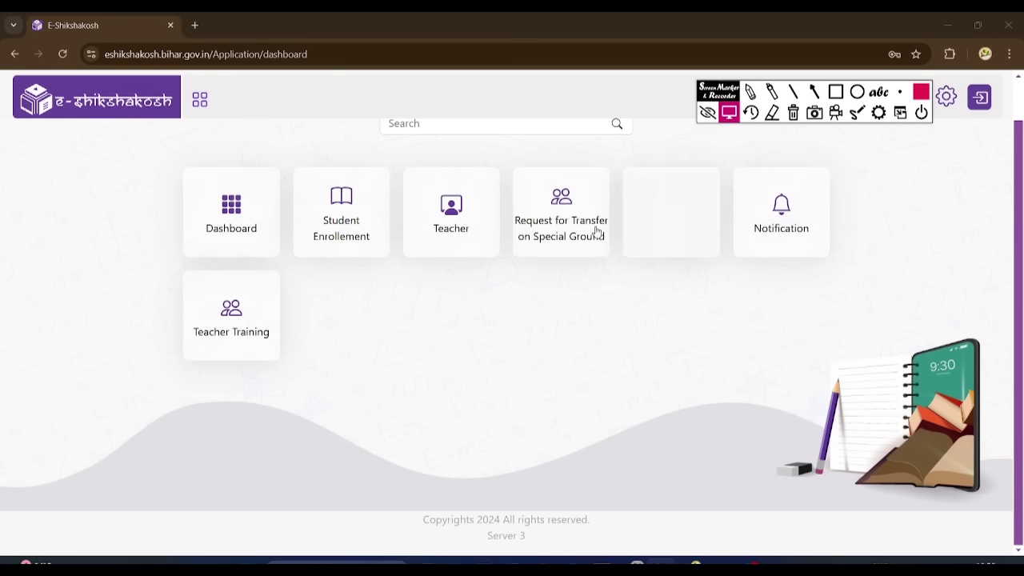
pyautogui.click(590, 231)
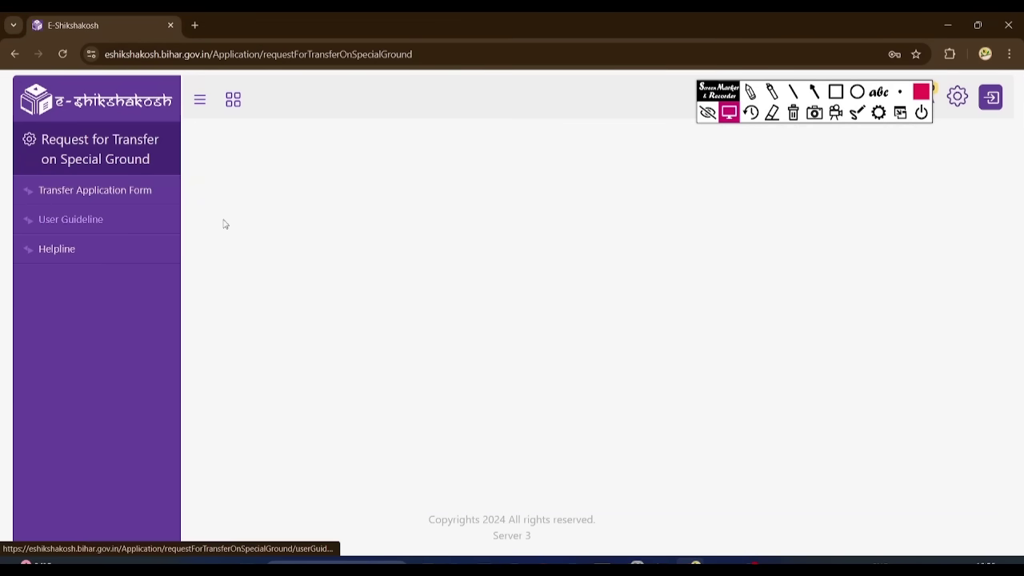
# Annotate the sidebar's Transfer Application Form, User Guideline and Helpline entries, then open Transfer Application Form.
pyautogui.click(750, 92)
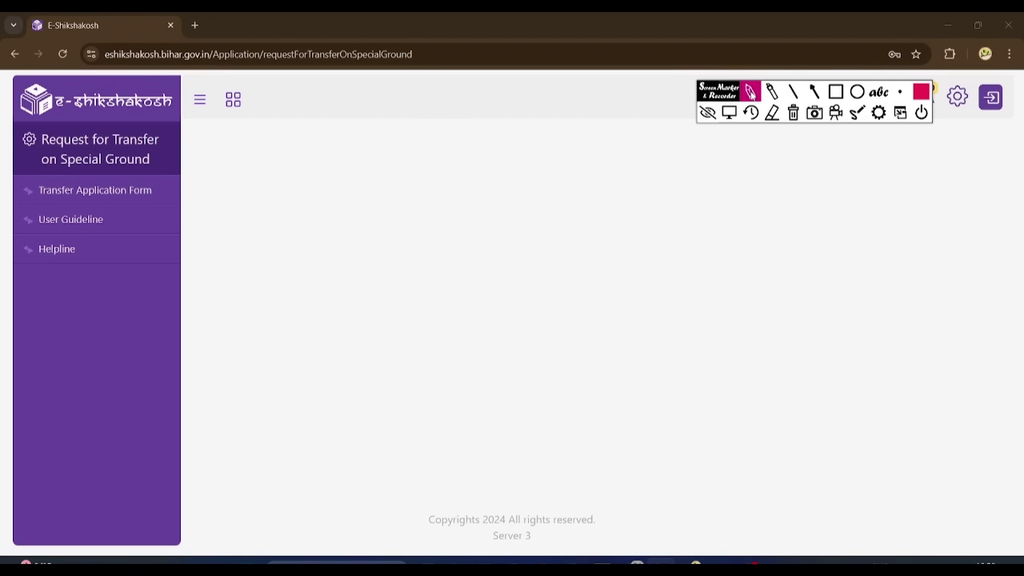
pyautogui.moveTo(232, 164)
pyautogui.mouseDown()
pyautogui.moveTo(183, 187)
pyautogui.moveTo(192, 185)
pyautogui.mouseUp()
pyautogui.moveTo(155, 218); pyautogui.dragTo(187, 215)
pyautogui.moveTo(120, 245)
pyautogui.mouseDown()
pyautogui.moveTo(172, 249)
pyautogui.moveTo(199, 238)
pyautogui.mouseUp()
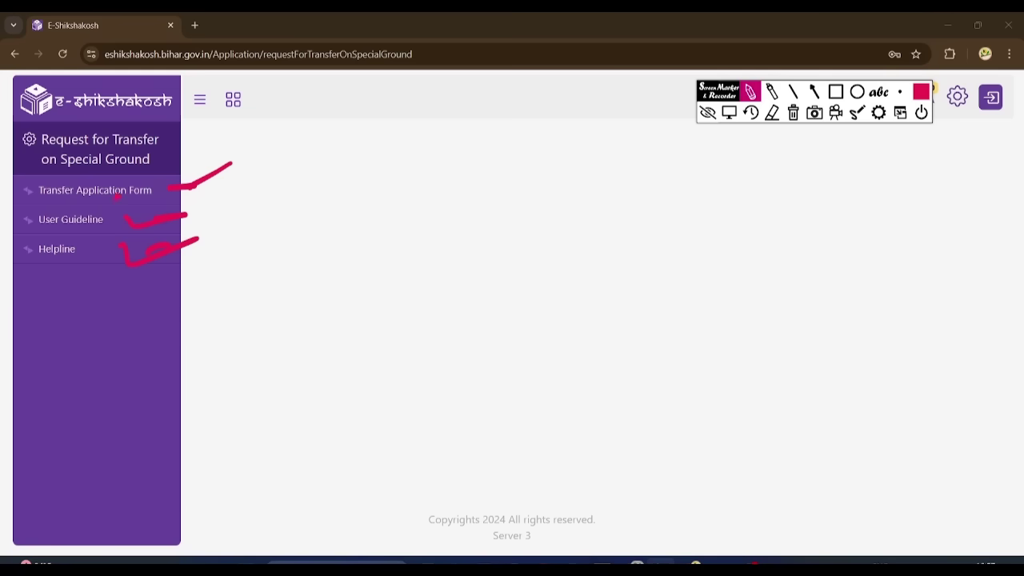
pyautogui.moveTo(116, 192); pyautogui.dragTo(189, 174)
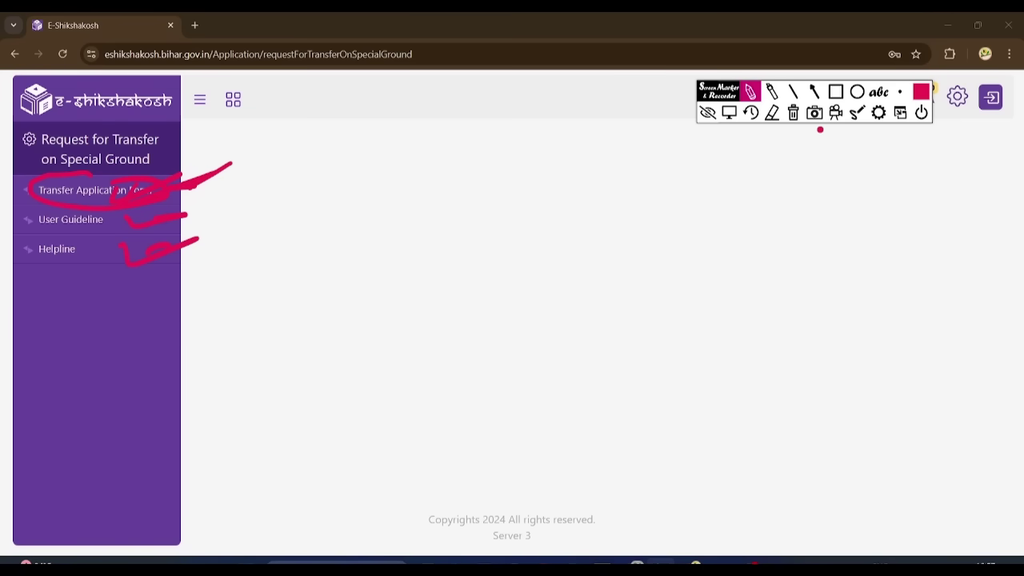
pyautogui.click(793, 112)
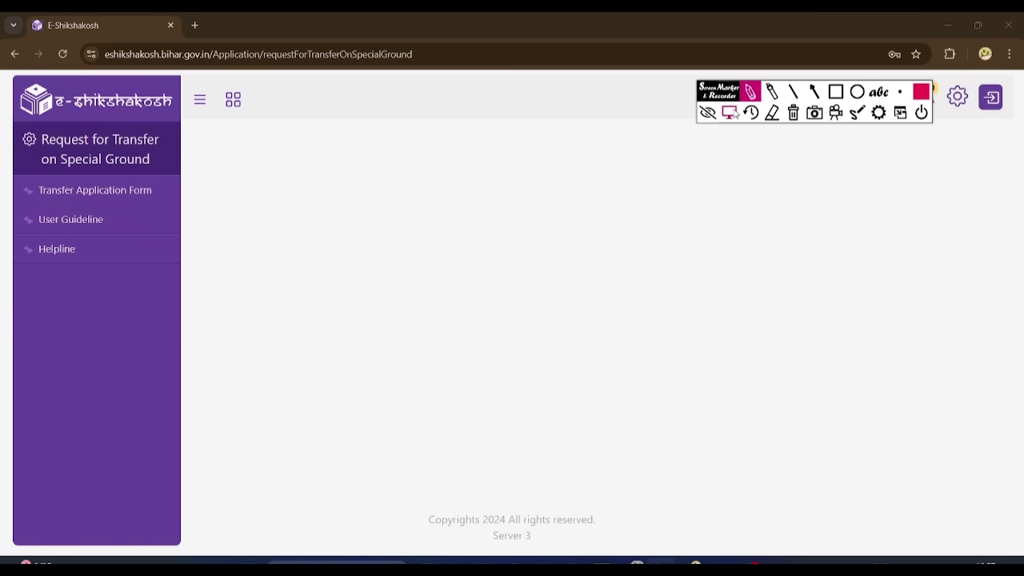
pyautogui.click(729, 112)
pyautogui.click(127, 192)
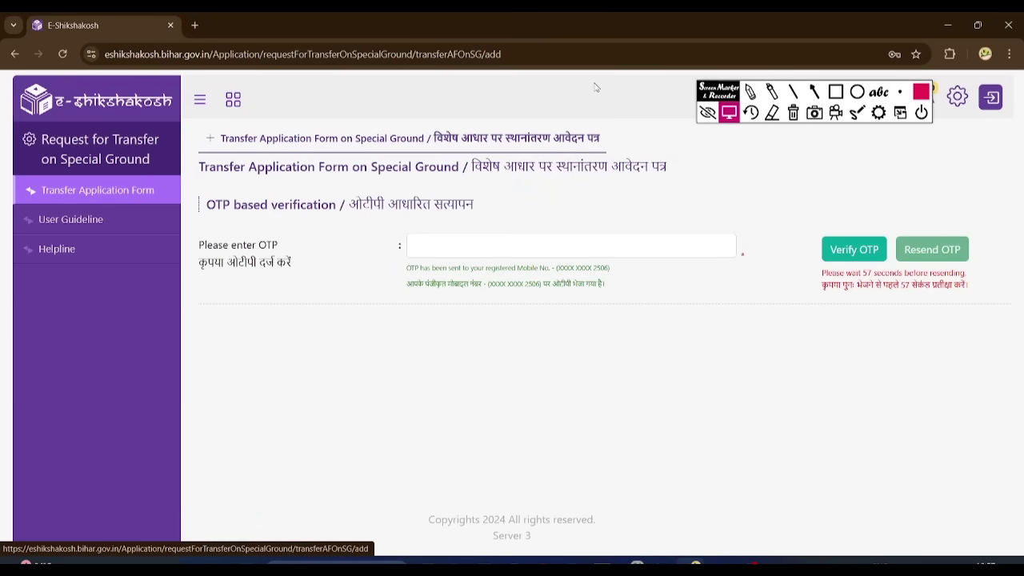
# Mark the OTP prompt and registered mobile hint, then enter the OTP received.
pyautogui.click(750, 92)
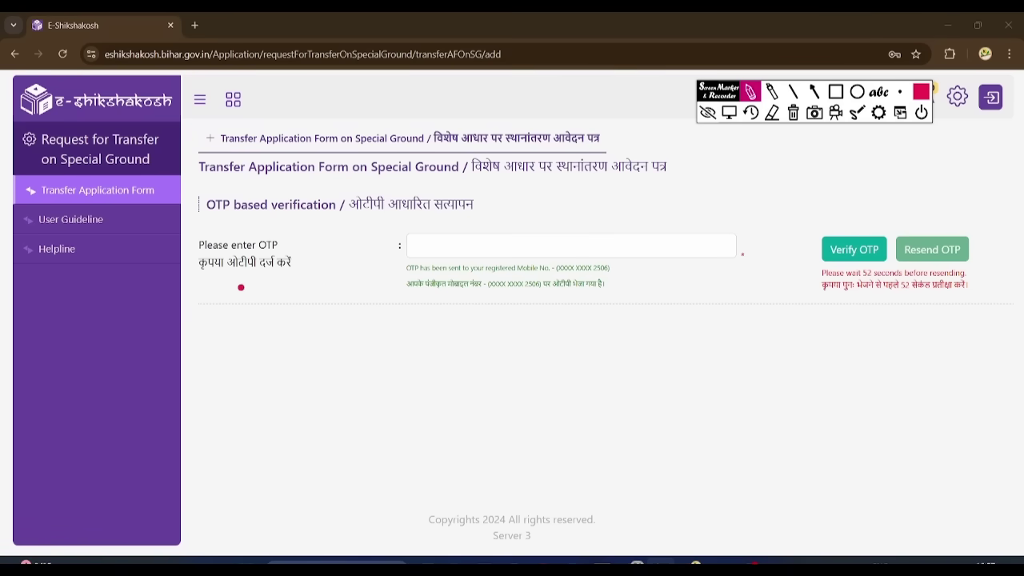
pyautogui.moveTo(243, 281); pyautogui.dragTo(315, 264)
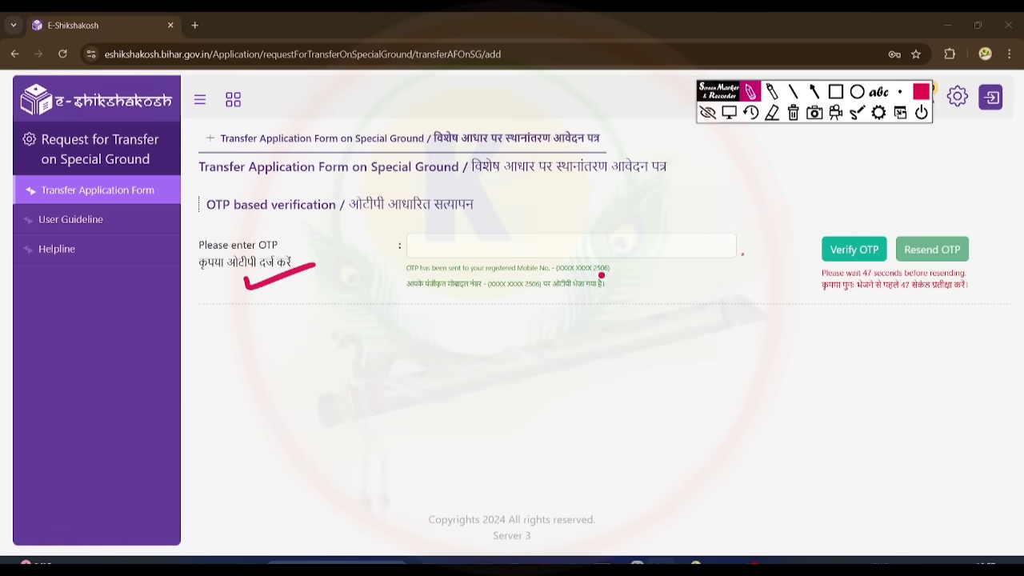
pyautogui.moveTo(600, 275); pyautogui.dragTo(618, 276)
pyautogui.click(793, 113)
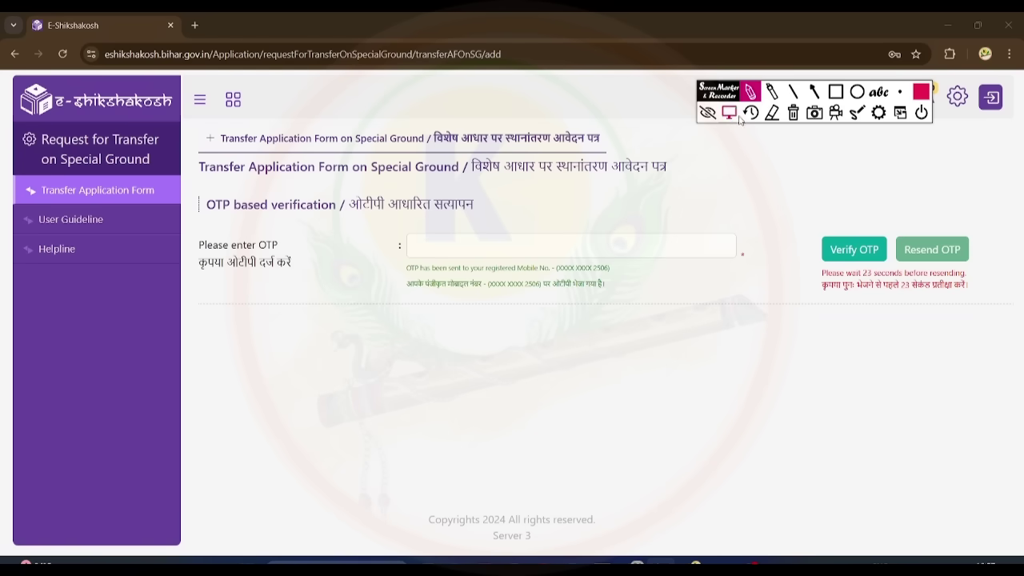
pyautogui.click(728, 113)
pyautogui.click(532, 250)
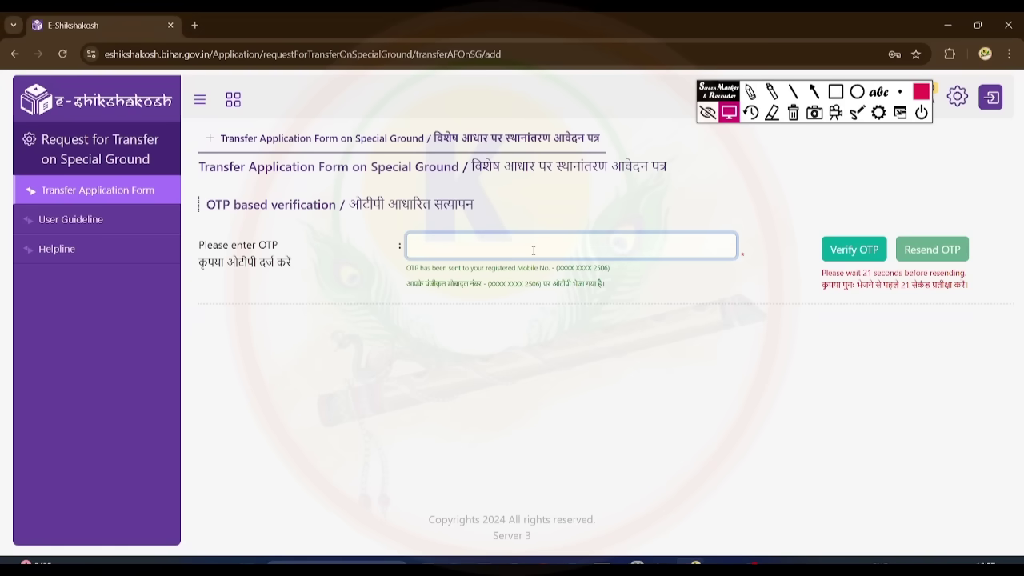
# Tick the verification step, clear the mark, and verify the entered OTP.
pyautogui.click(751, 91)
pyautogui.moveTo(798, 230)
pyautogui.mouseDown()
pyautogui.moveTo(803, 239)
pyautogui.moveTo(857, 210)
pyautogui.mouseUp()
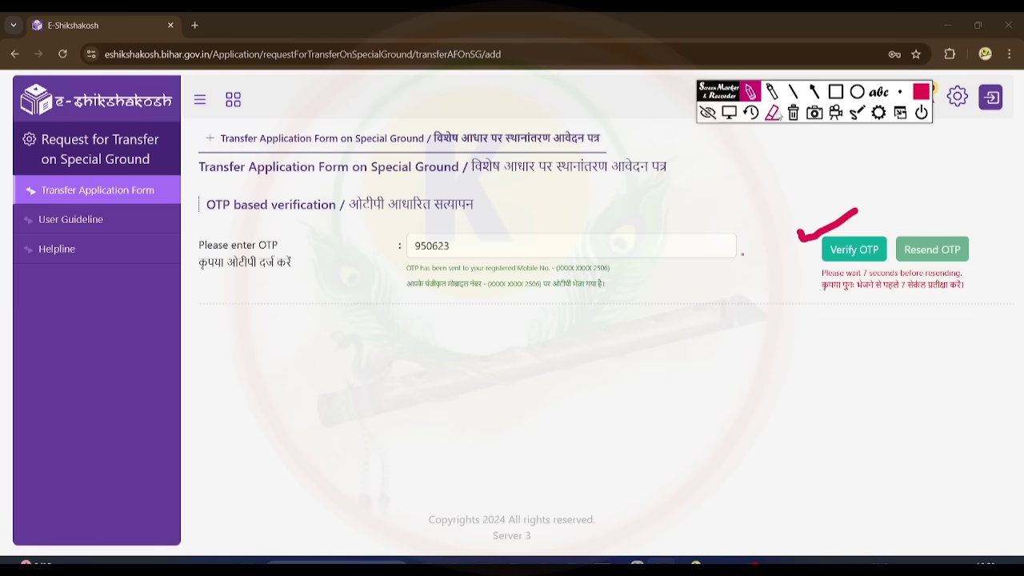
pyautogui.click(792, 112)
pyautogui.click(728, 112)
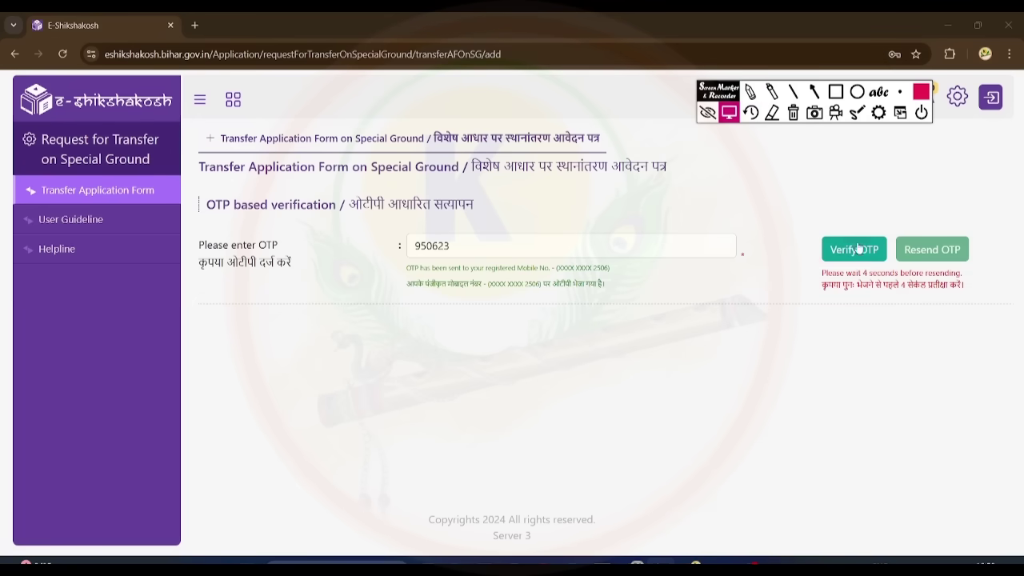
pyautogui.click(858, 248)
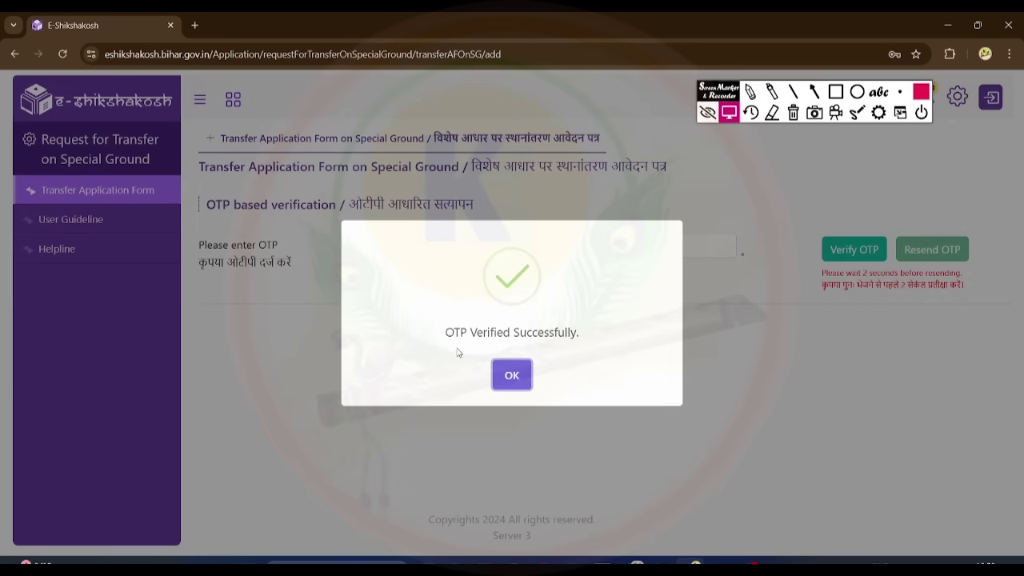
# Dismiss the 'OTP Verified Successfully' message and scroll down the Teacher Profile section.
pyautogui.click(518, 380)
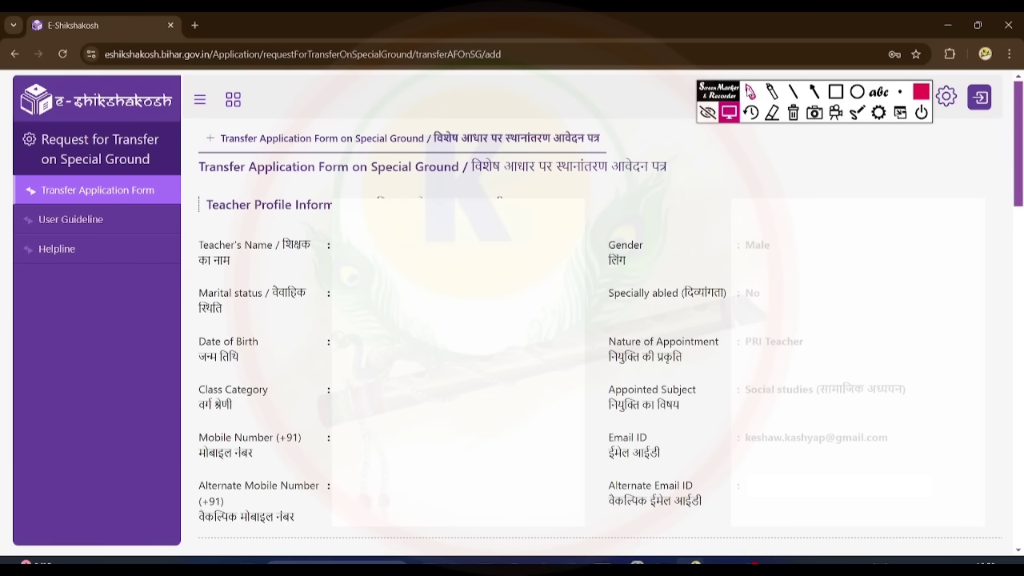
pyautogui.click(751, 92)
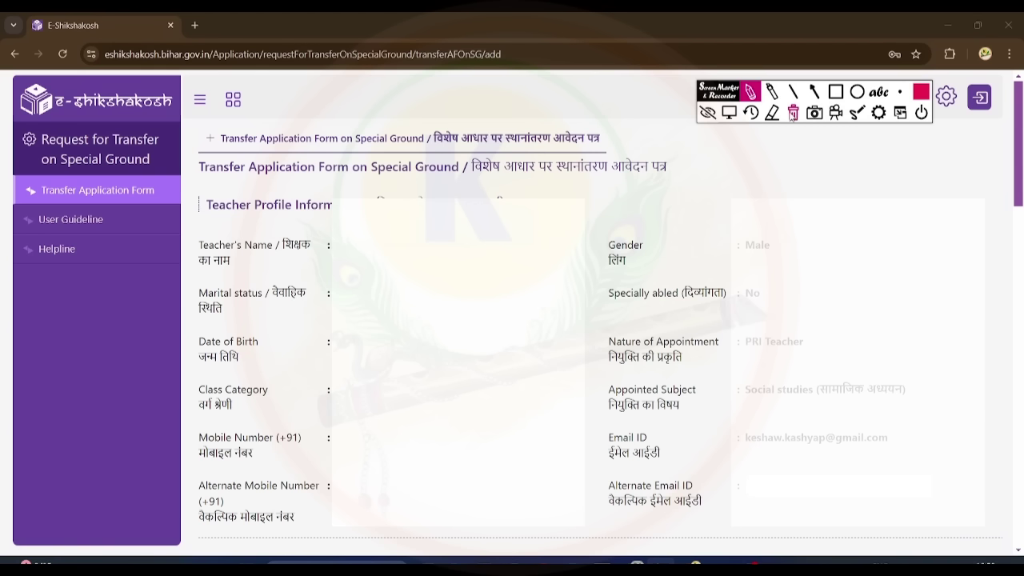
pyautogui.click(728, 113)
pyautogui.scroll(-3, 645, 305)
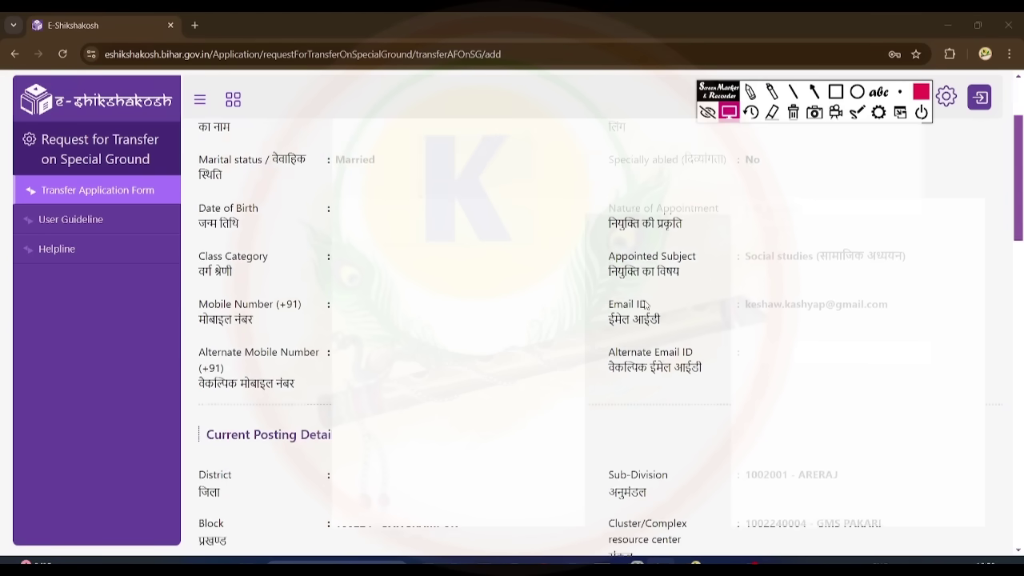
pyautogui.scroll(-2, 644, 305)
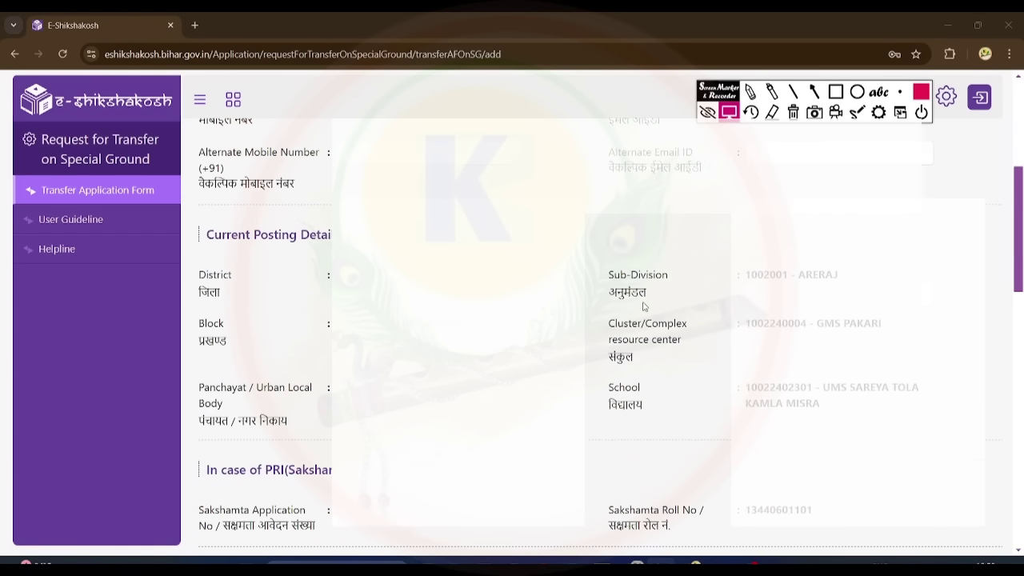
pyautogui.scroll(-1, 645, 305)
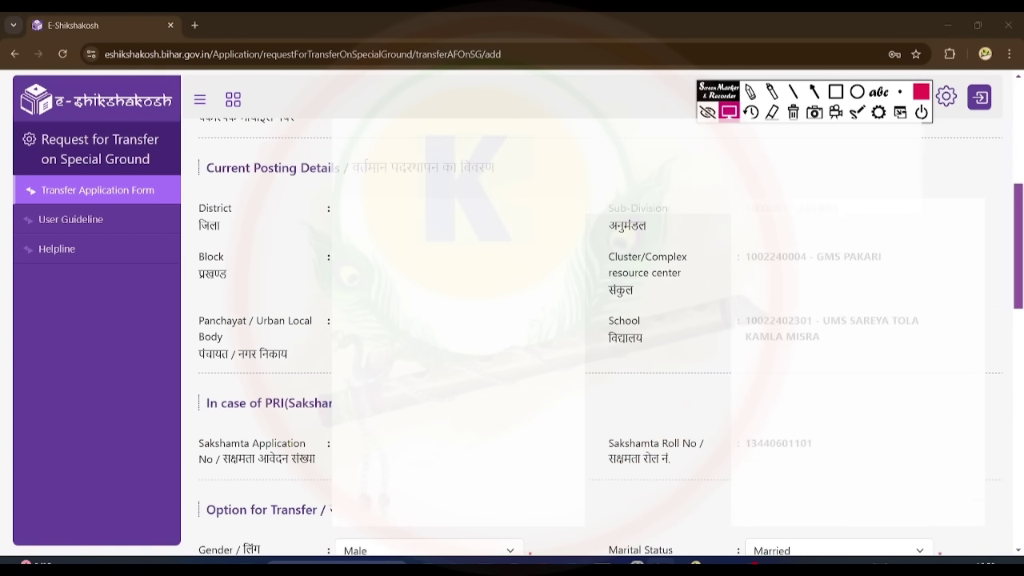
# Mark a prefilled detail, clear it, and scroll on to the Option for Transfer section.
pyautogui.click(750, 93)
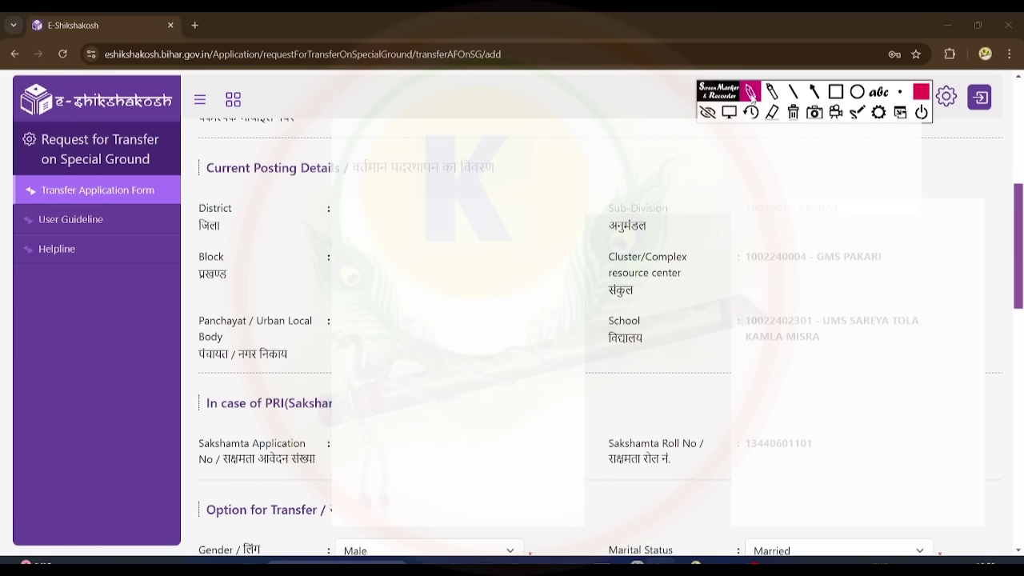
pyautogui.moveTo(328, 182); pyautogui.dragTo(377, 180)
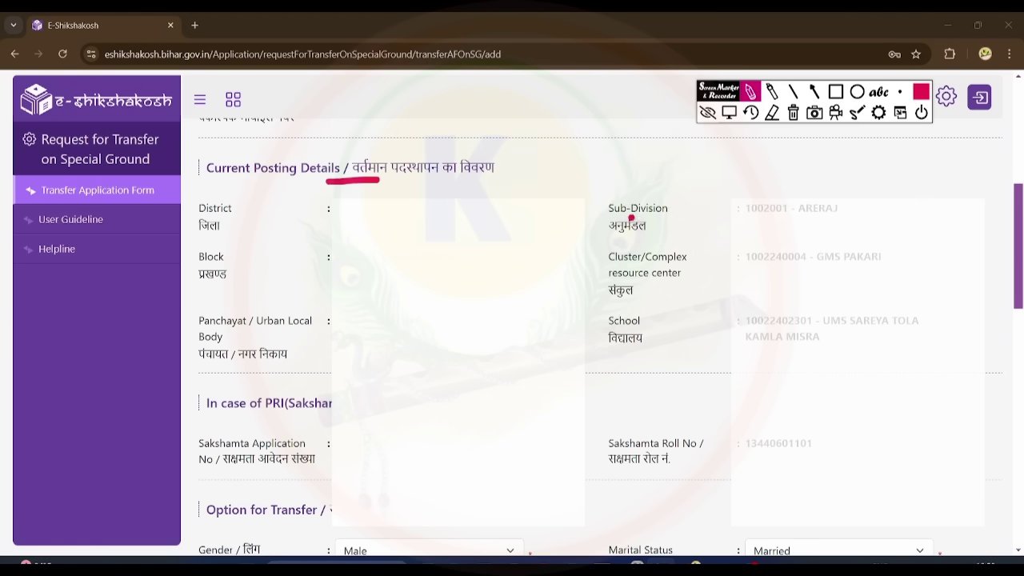
pyautogui.click(794, 115)
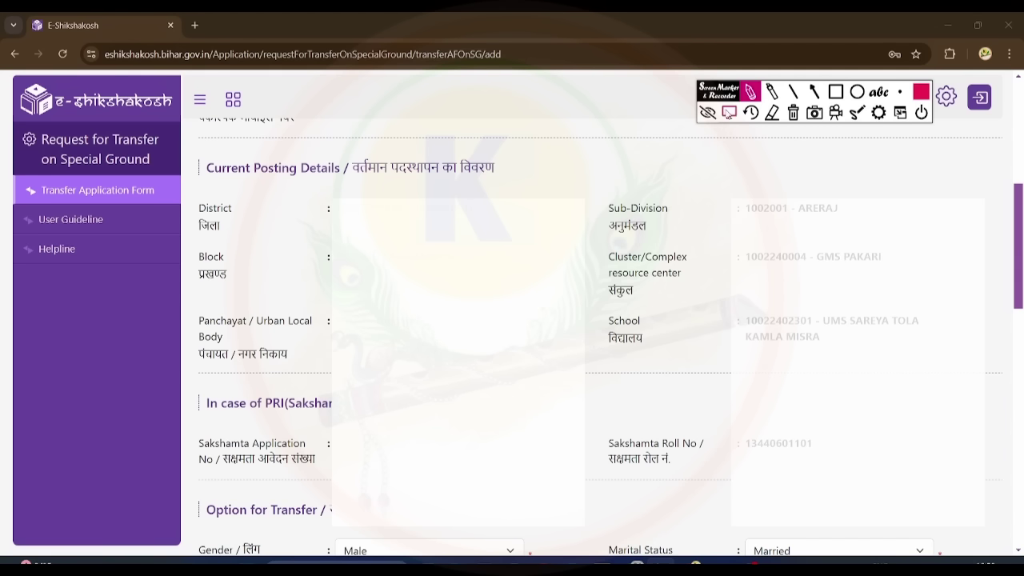
pyautogui.click(728, 112)
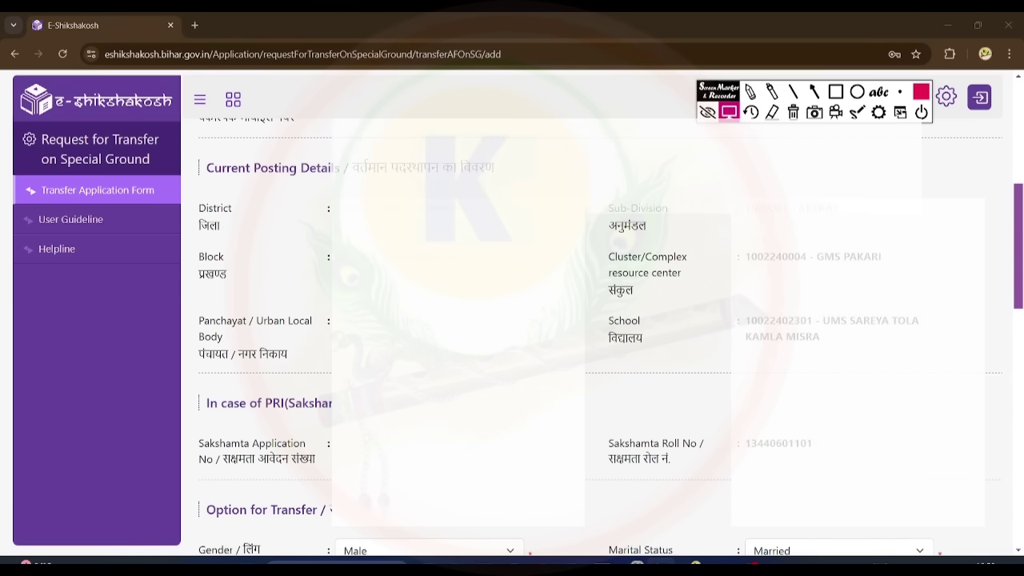
pyautogui.scroll(-2, 611, 344)
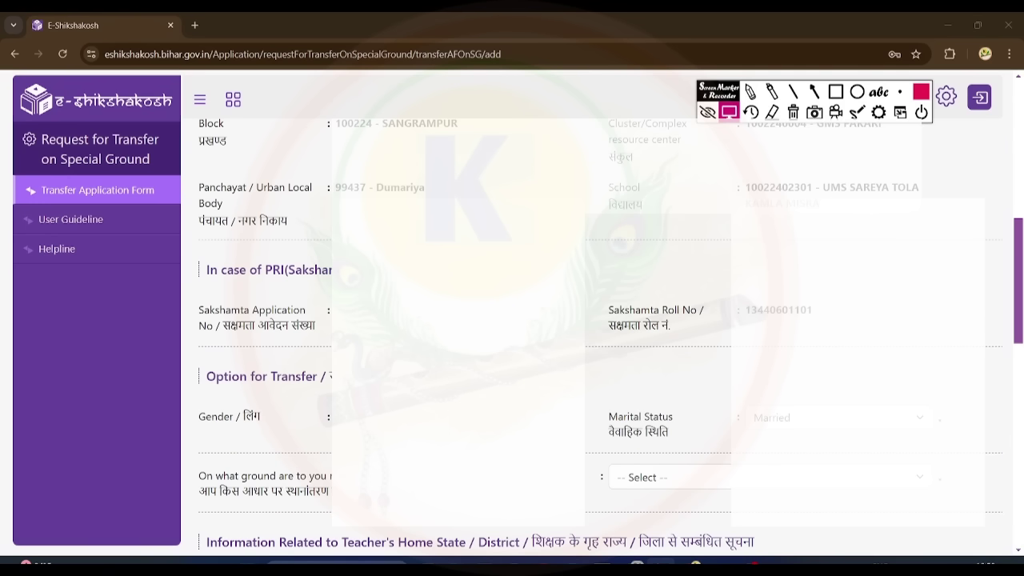
pyautogui.scroll(-1, 591, 336)
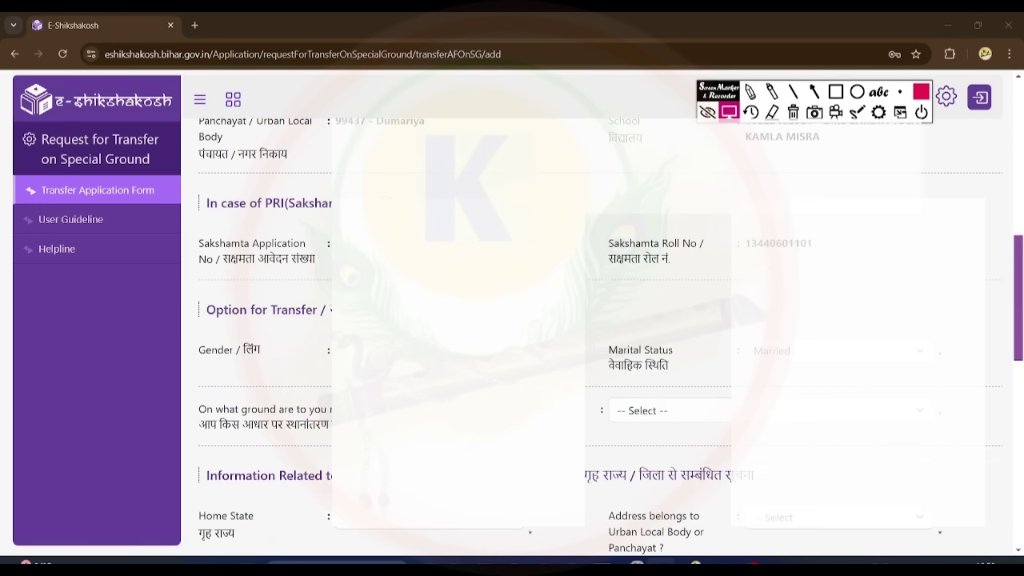
pyautogui.scroll(-2, 592, 336)
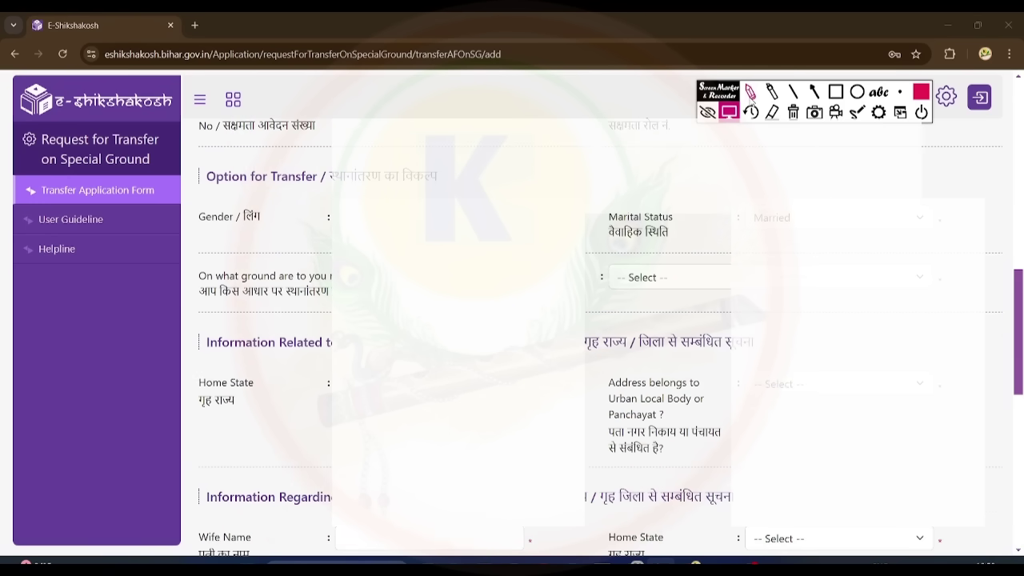
# Underline the transfer ground question with the Screen Marker pen and clear the marks.
pyautogui.click(750, 91)
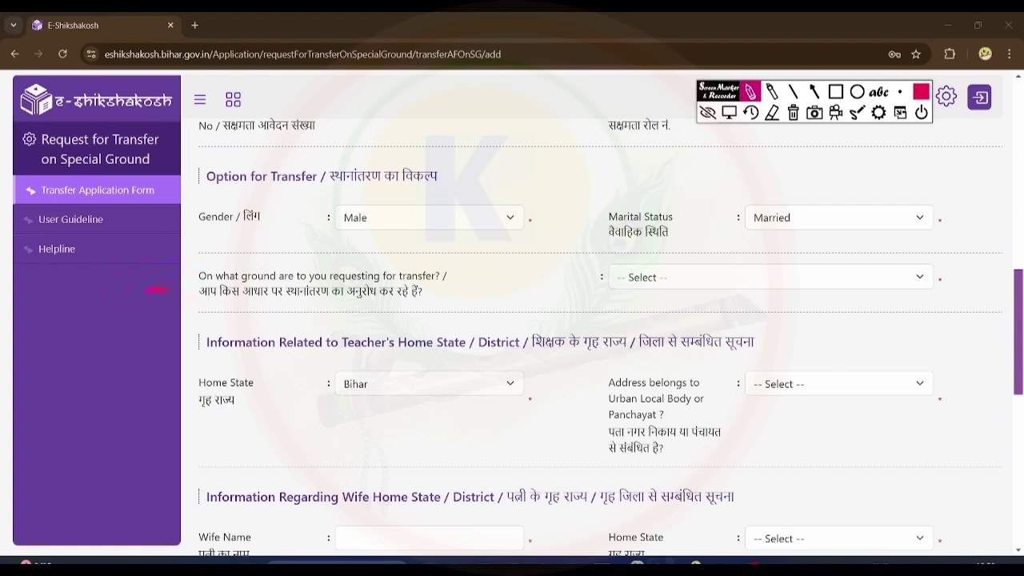
pyautogui.moveTo(149, 293)
pyautogui.mouseDown()
pyautogui.moveTo(192, 290)
pyautogui.moveTo(181, 299)
pyautogui.mouseUp()
pyautogui.moveTo(298, 305); pyautogui.dragTo(356, 304)
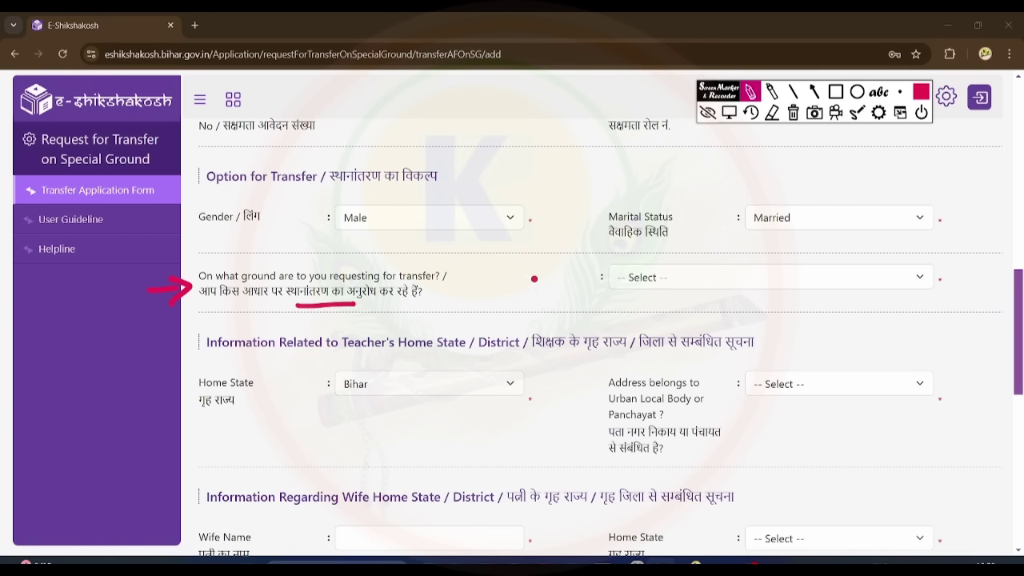
pyautogui.click(771, 113)
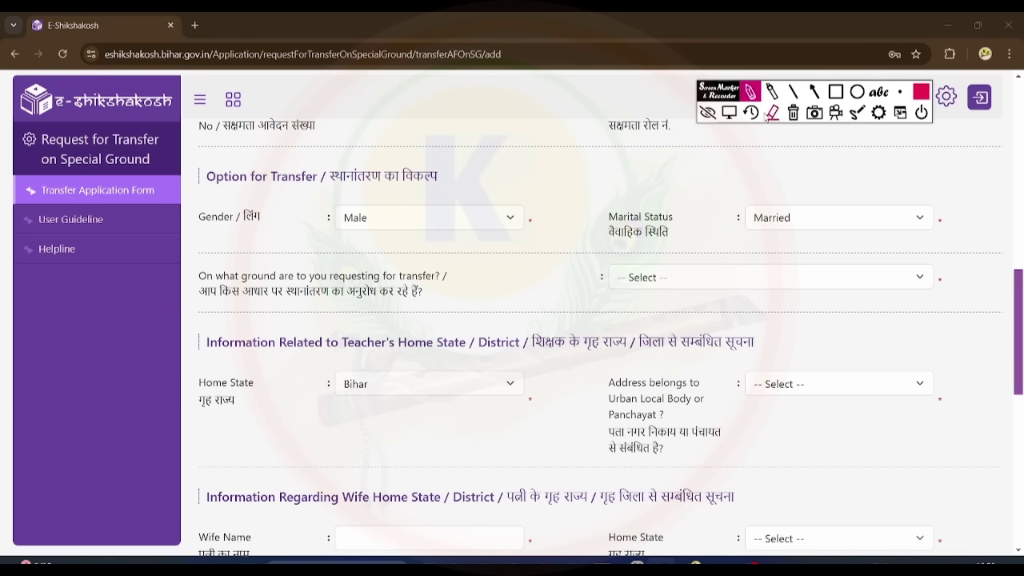
pyautogui.click(724, 115)
# Select ground 7, Distance of present posting from the desired place, in 'On what ground'.
pyautogui.click(922, 278)
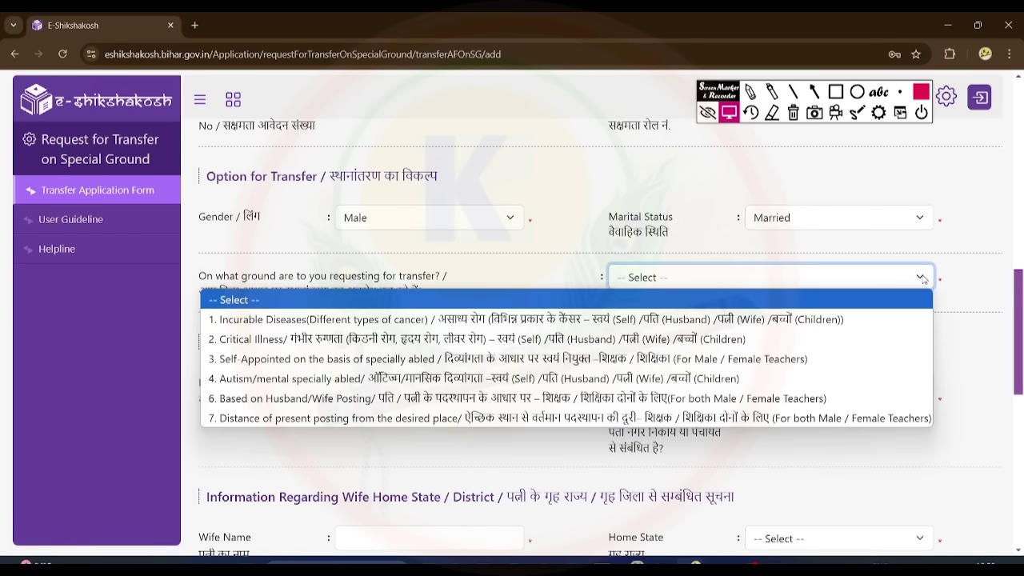
pyautogui.click(750, 91)
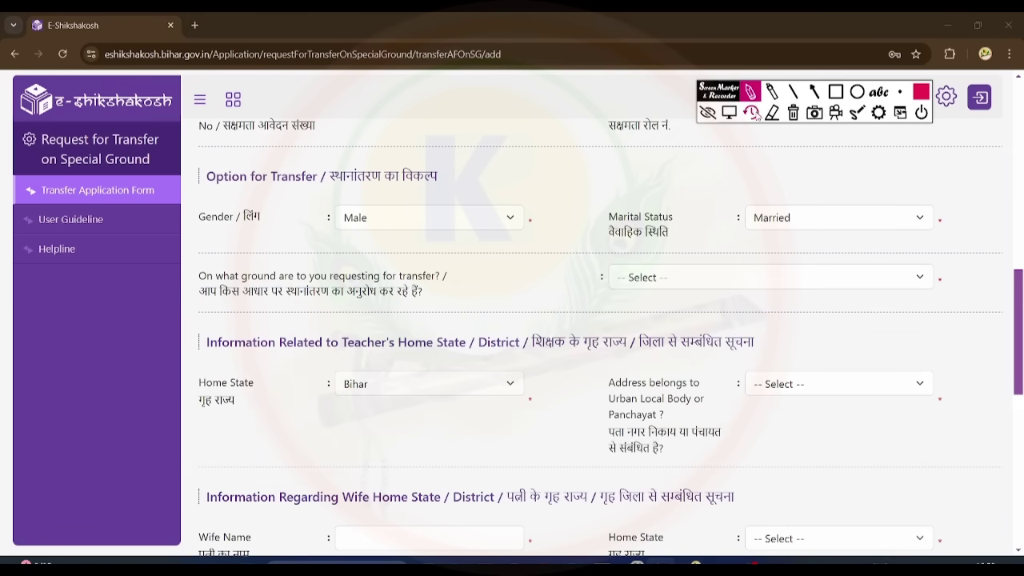
pyautogui.click(729, 112)
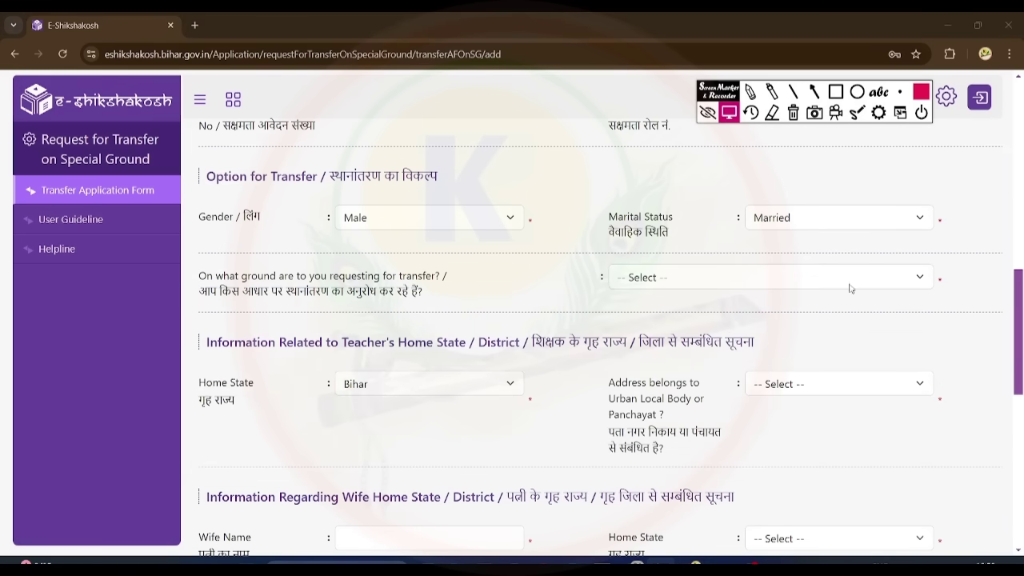
pyautogui.click(805, 283)
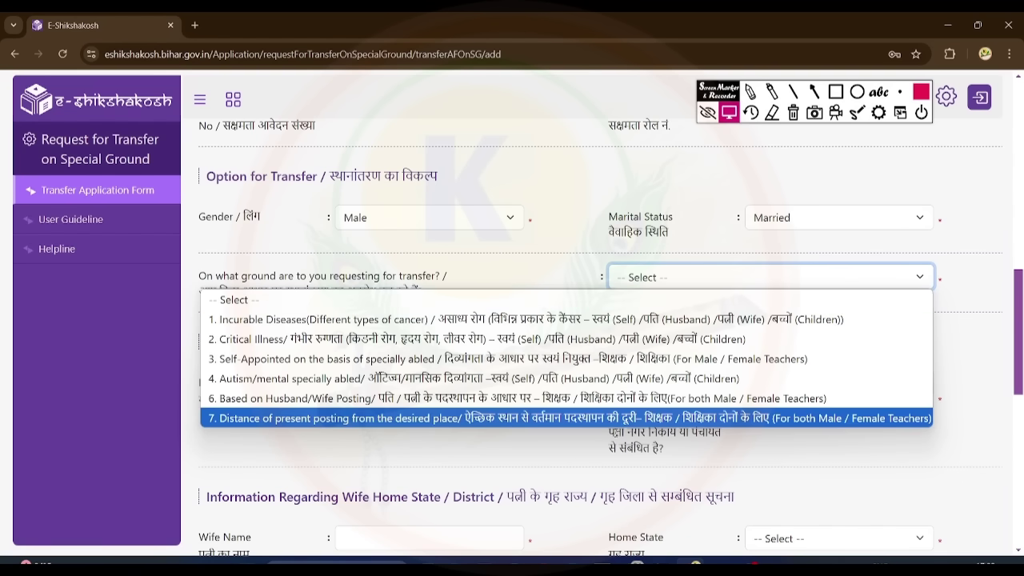
pyautogui.click(621, 418)
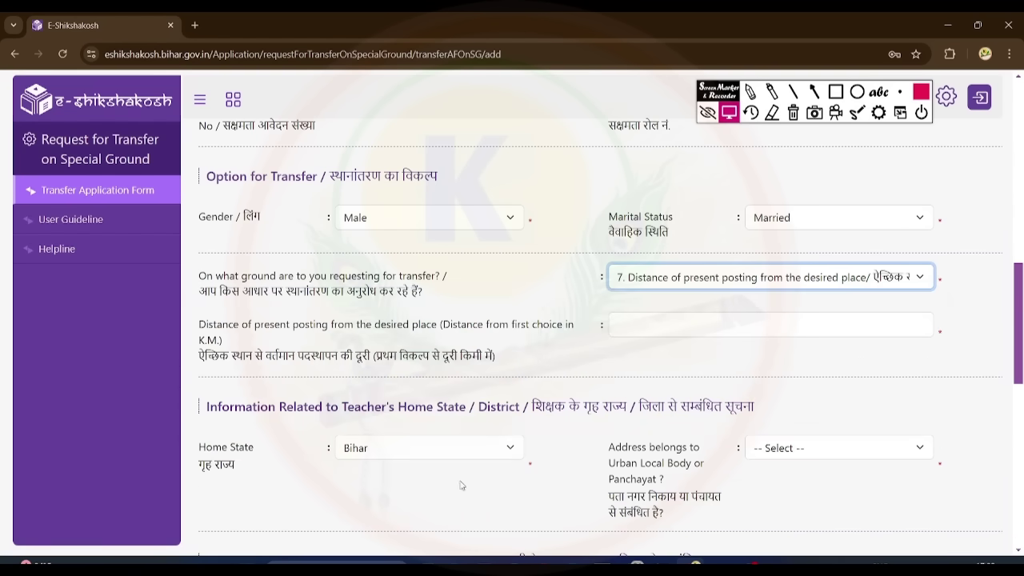
pyautogui.scroll(-1, 570, 459)
pyautogui.scroll(-1, 570, 459)
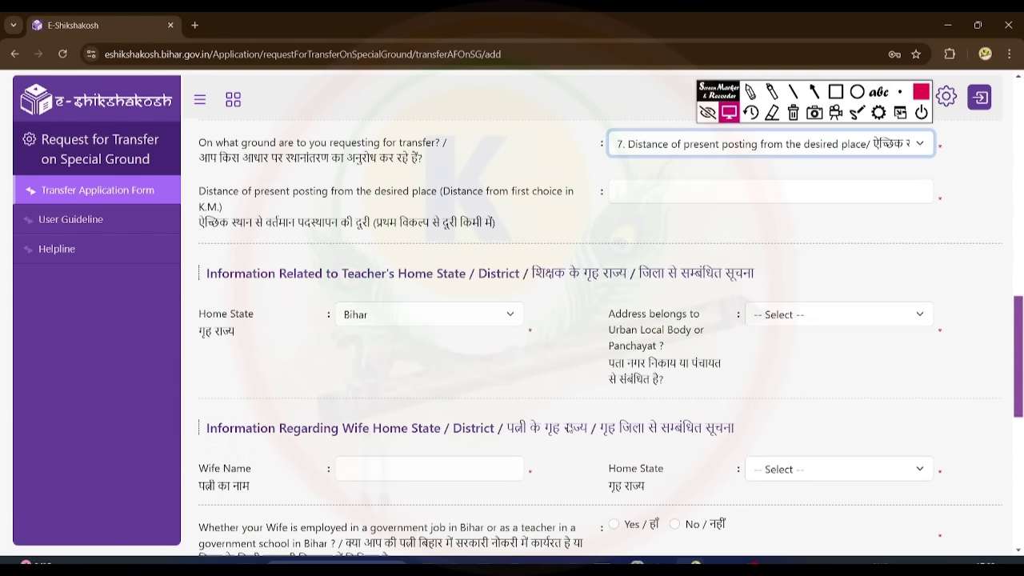
# Enter 50 km as the distance from the first choice and open the address-type dropdown.
pyautogui.click(752, 91)
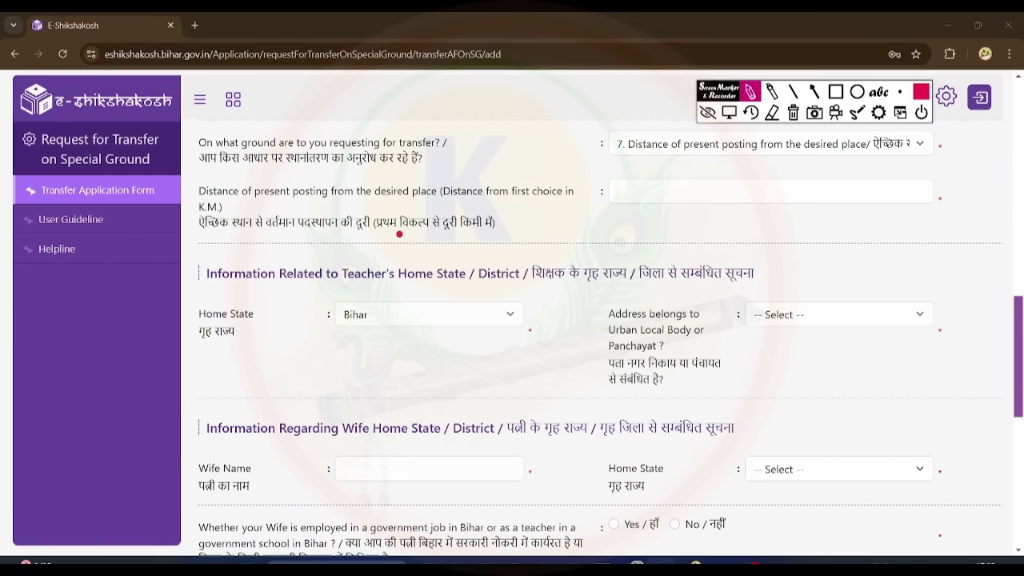
pyautogui.moveTo(410, 233); pyautogui.dragTo(495, 229)
pyautogui.moveTo(402, 210); pyautogui.dragTo(466, 209)
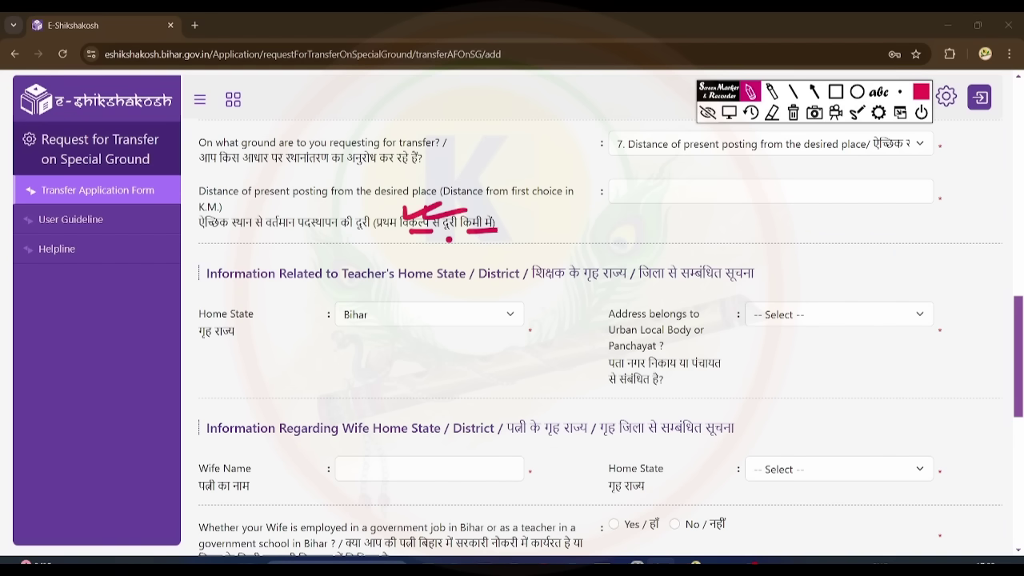
pyautogui.click(793, 112)
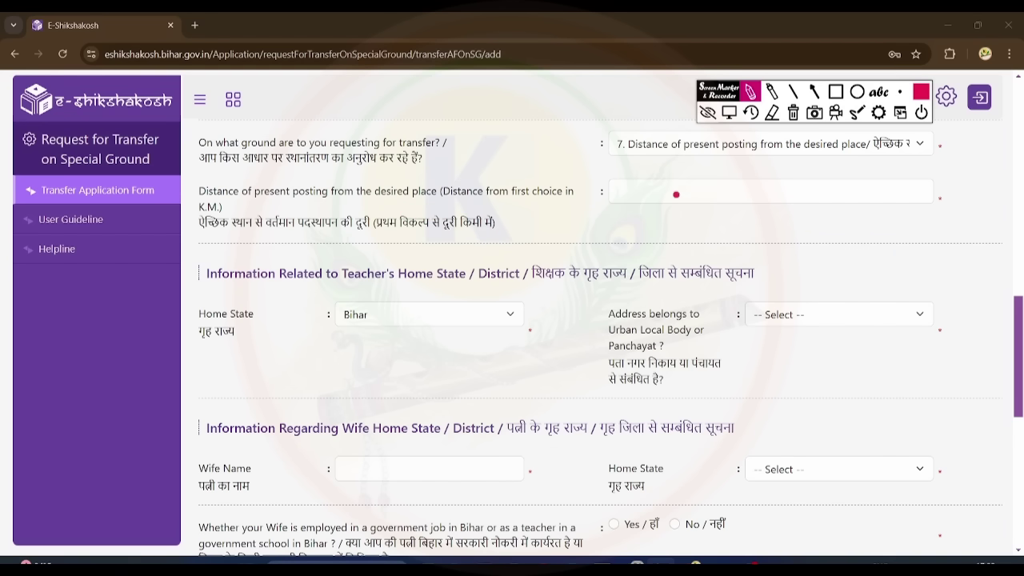
pyautogui.click(729, 112)
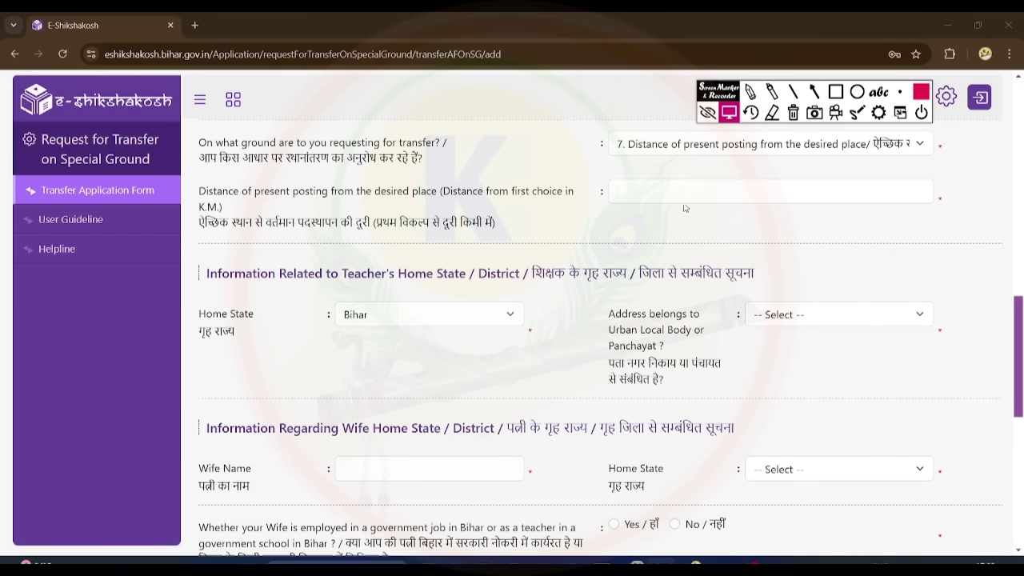
pyautogui.click(676, 190)
pyautogui.write('50')
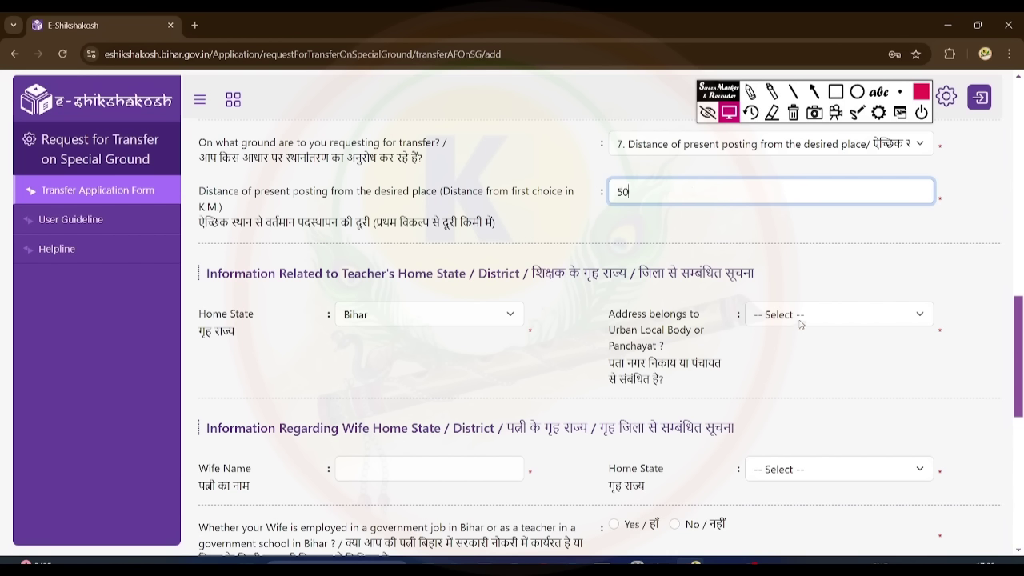
pyautogui.click(798, 318)
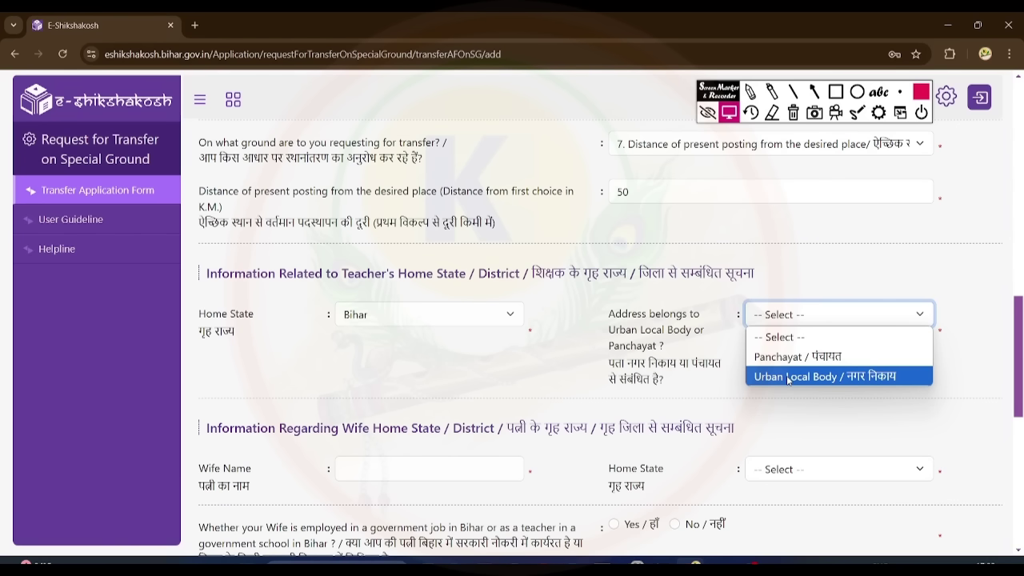
# Choose Urban Local Body, district Purbi Champaran, subdivision and block Motihari, and Motihari-Nagar Nigam.
pyautogui.click(787, 376)
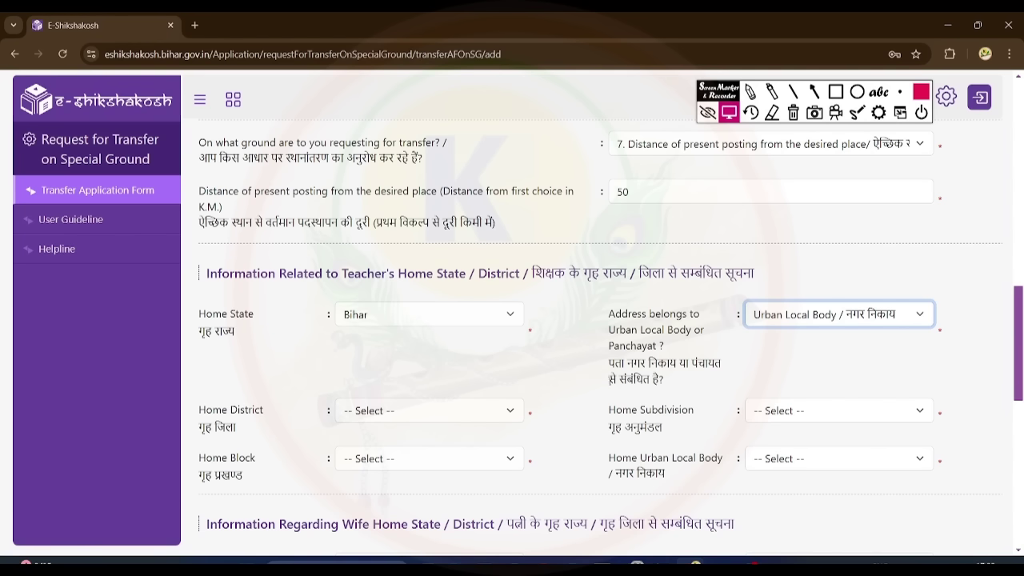
pyautogui.click(448, 412)
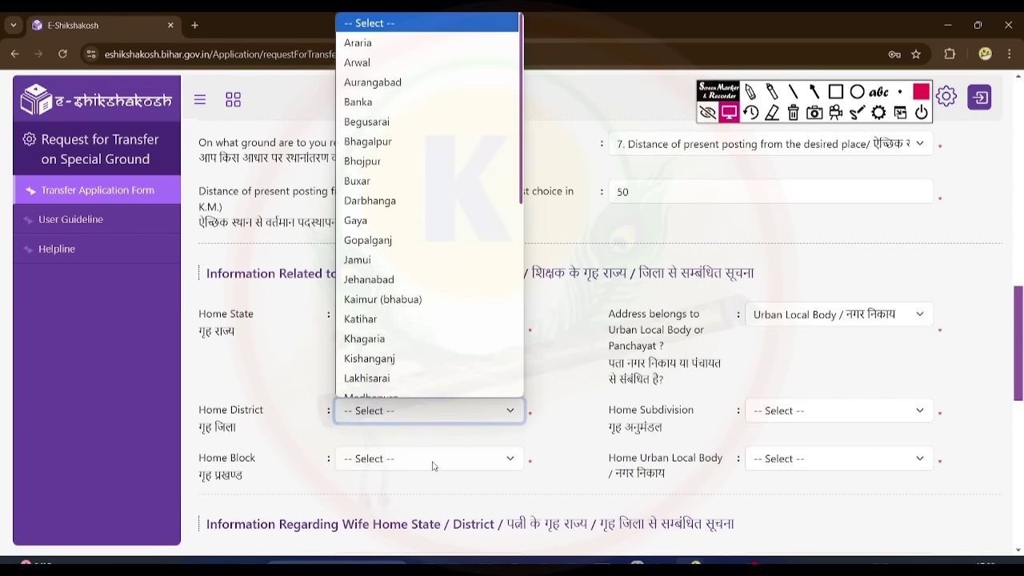
pyautogui.scroll(-5, 381, 141)
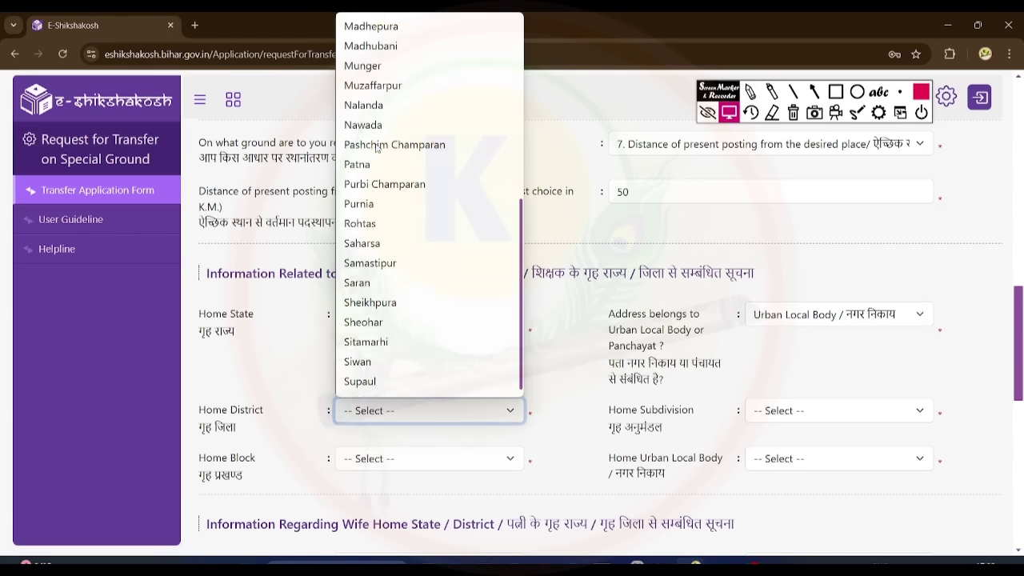
pyautogui.click(368, 170)
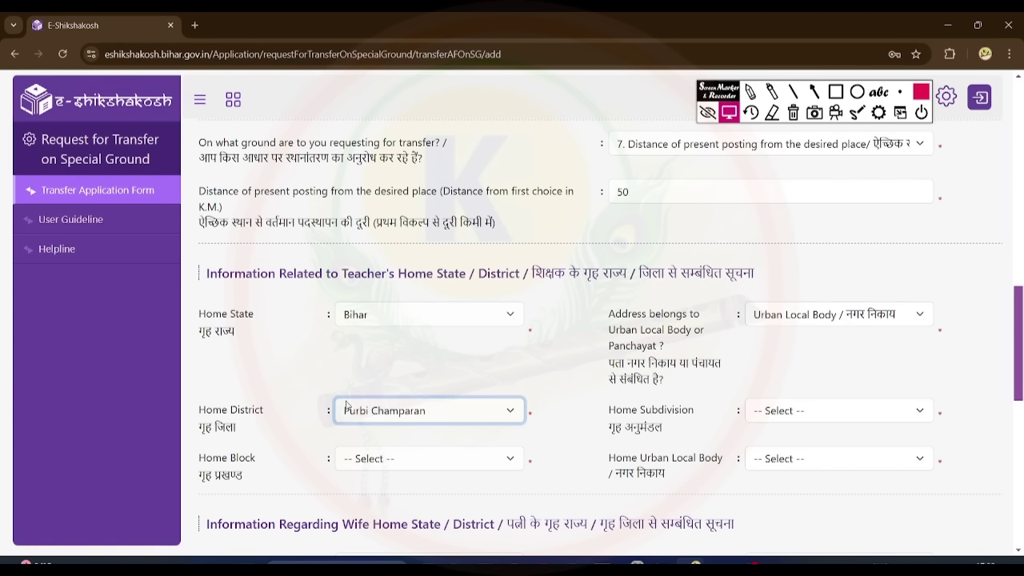
pyautogui.click(793, 411)
pyautogui.click(773, 329)
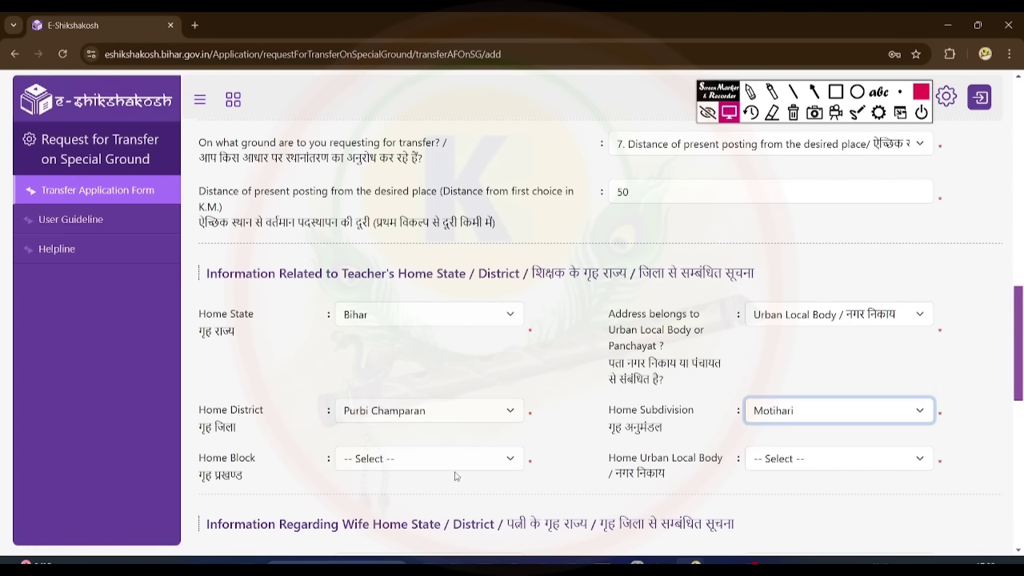
pyautogui.click(443, 466)
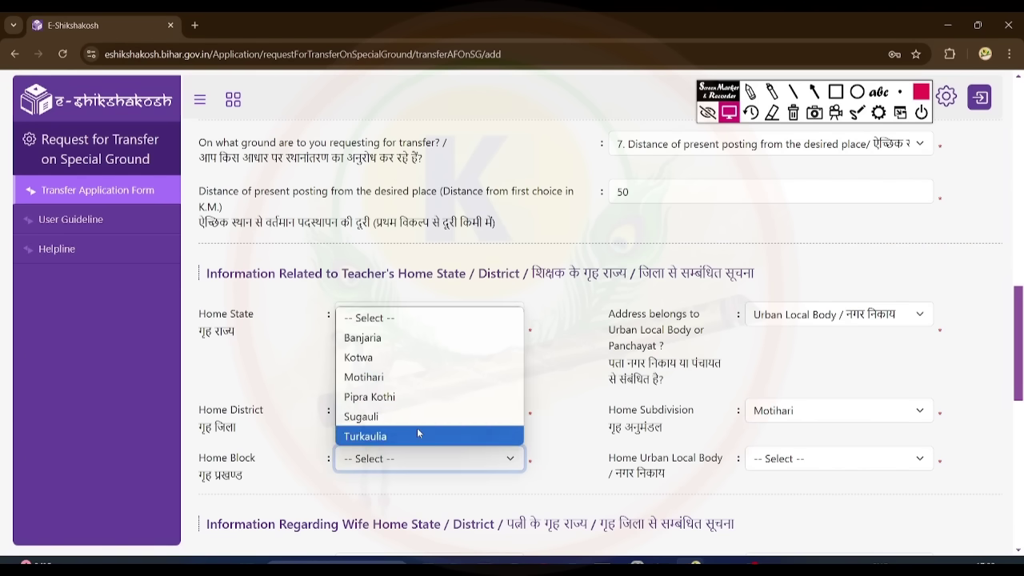
pyautogui.click(375, 376)
pyautogui.click(832, 466)
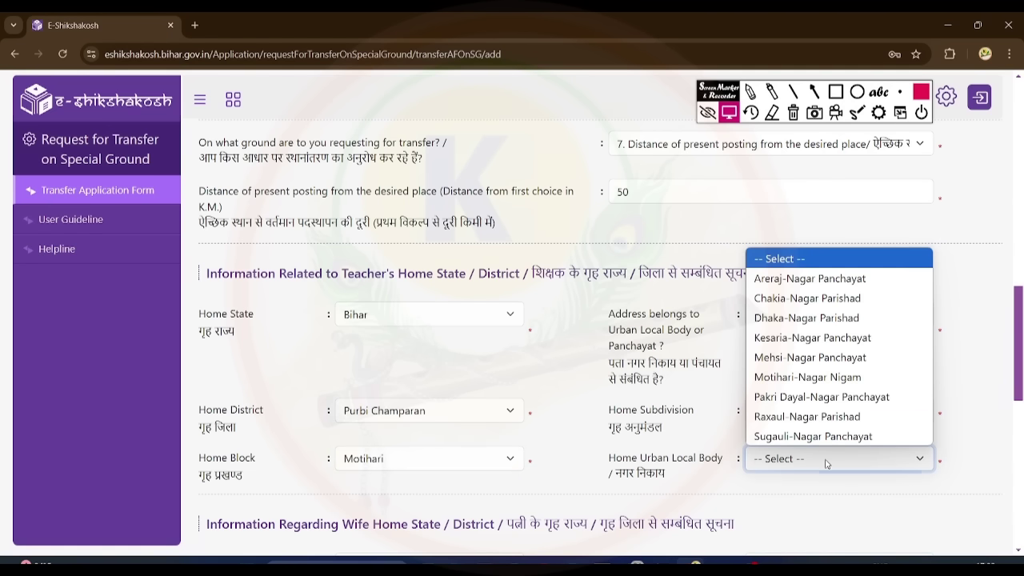
pyautogui.click(810, 376)
pyautogui.scroll(-2, 810, 381)
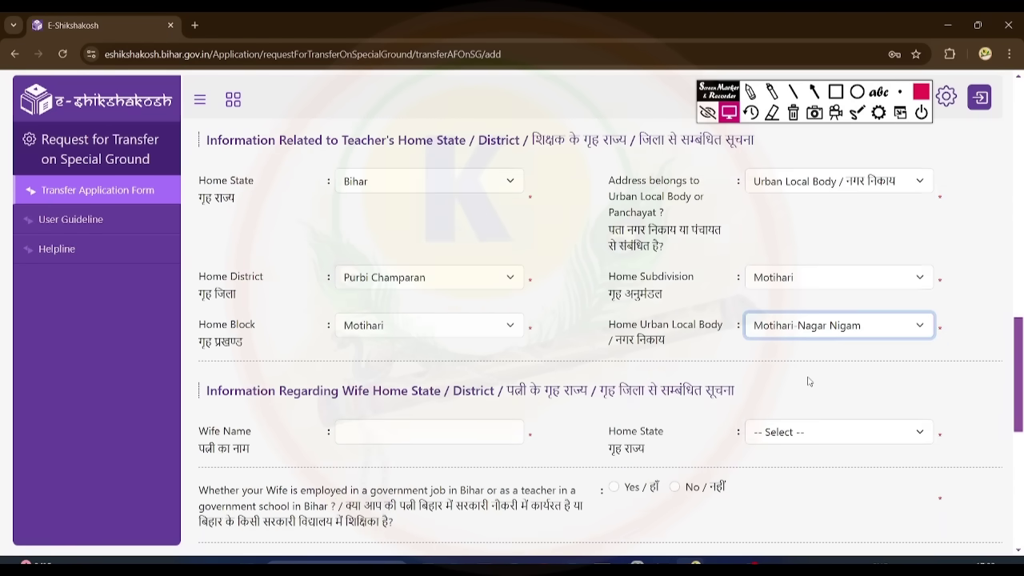
# Enter the wife's name and set her home state to Bihar.
pyautogui.scroll(-1, 808, 382)
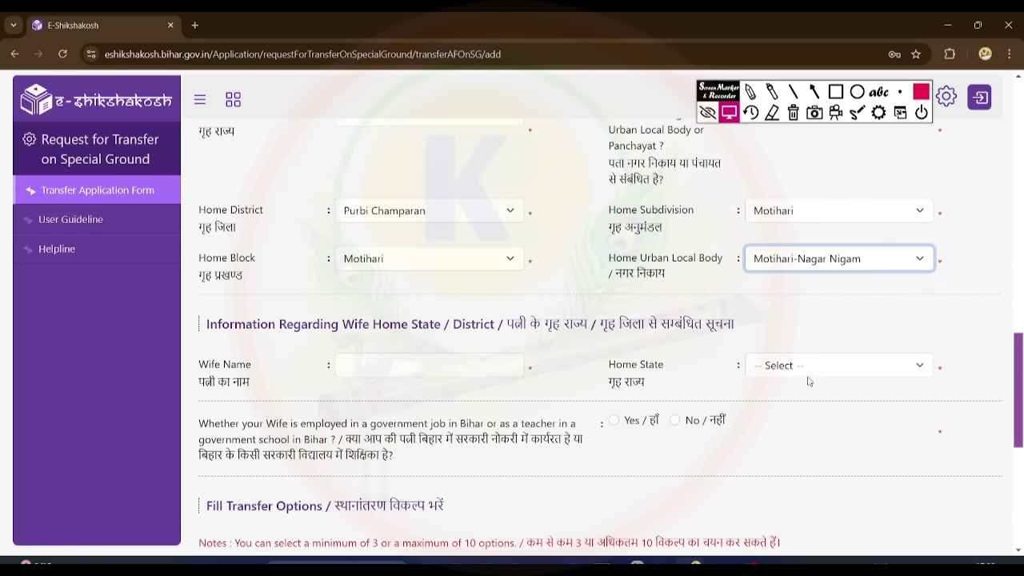
pyautogui.scroll(-2, 776, 388)
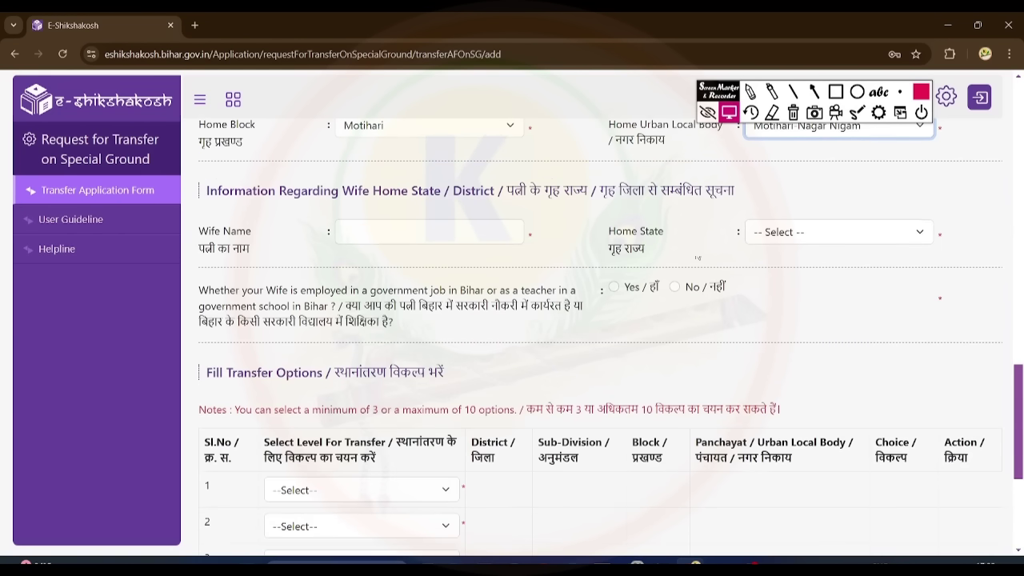
pyautogui.click(484, 232)
pyautogui.write('hgfhgfgh')
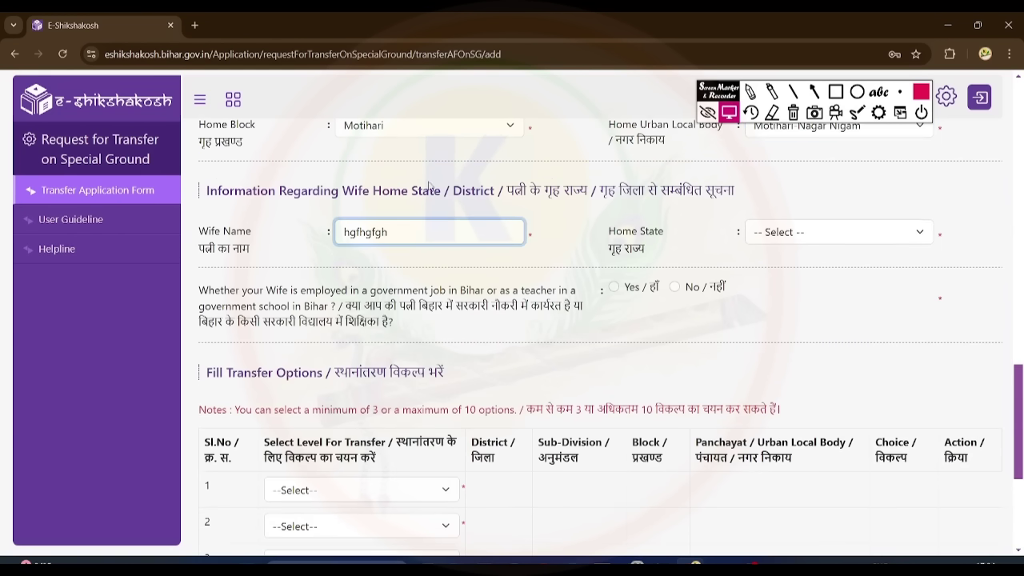
pyautogui.click(816, 229)
pyautogui.scroll(-3, 822, 413)
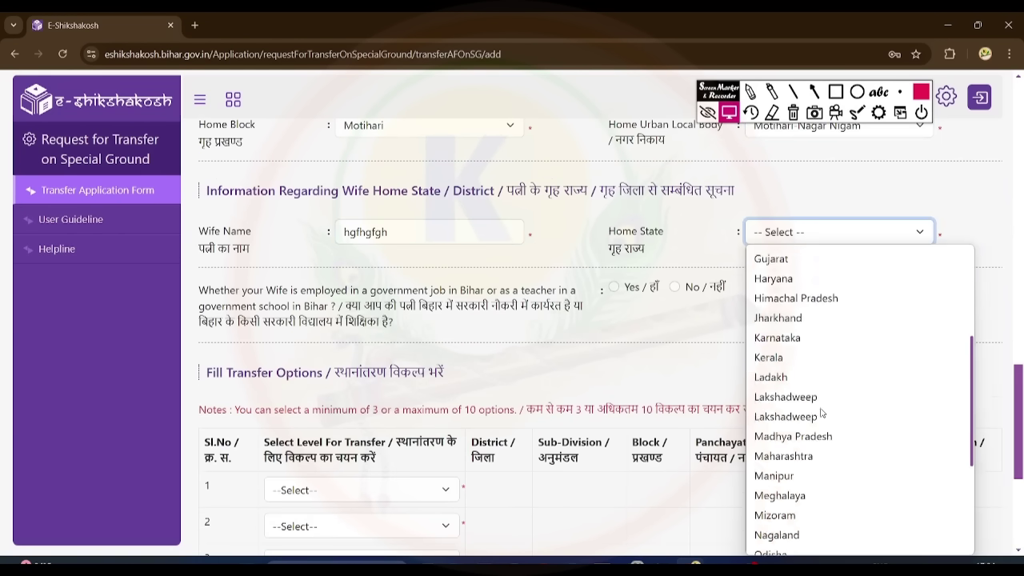
pyautogui.scroll(-2, 822, 412)
pyautogui.scroll(3, 821, 412)
pyautogui.scroll(1, 797, 447)
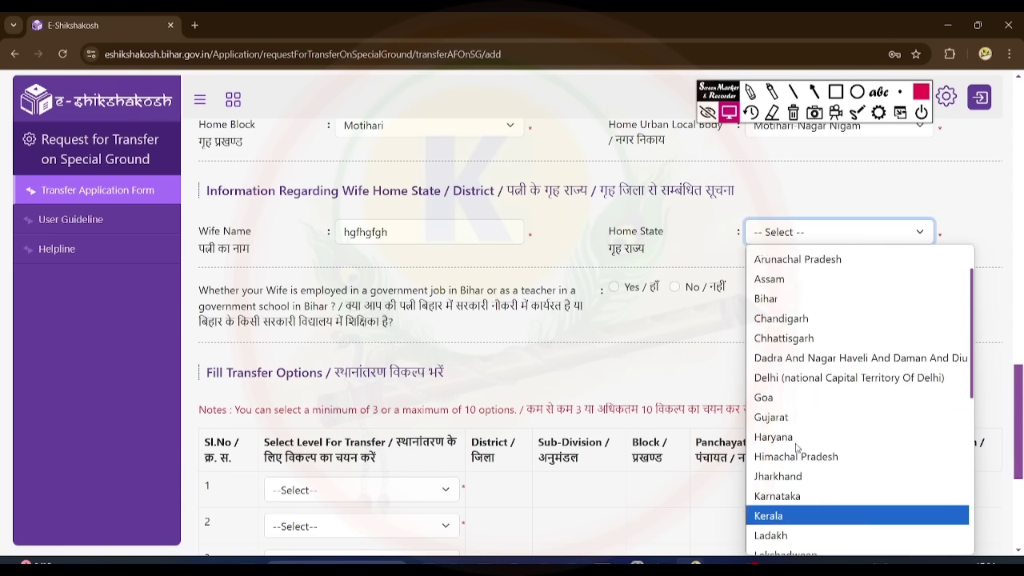
pyautogui.scroll(1, 796, 448)
pyautogui.click(783, 350)
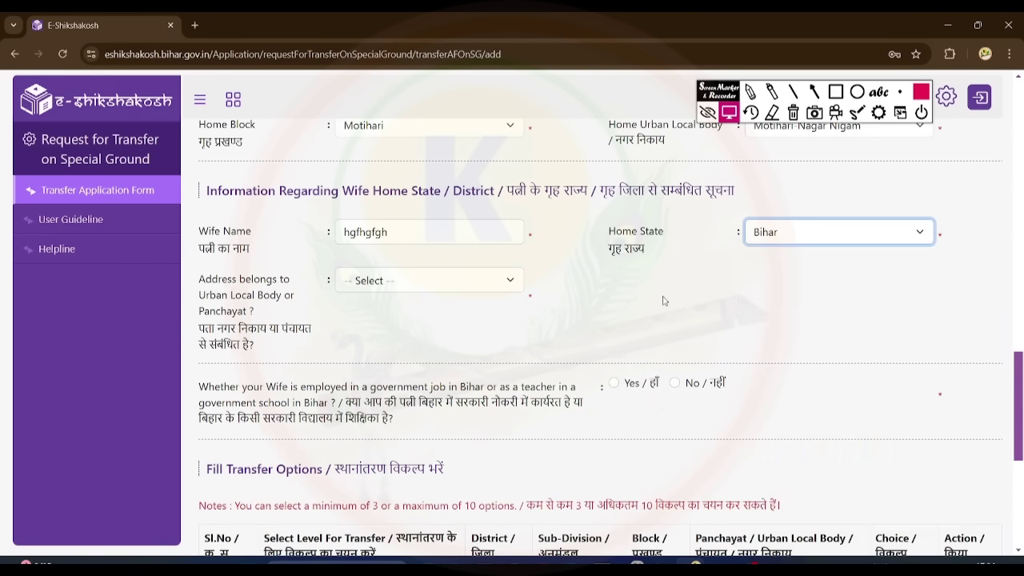
# Set the wife's address type to Panchayat and her home district to Purbi Champaran.
pyautogui.click(467, 282)
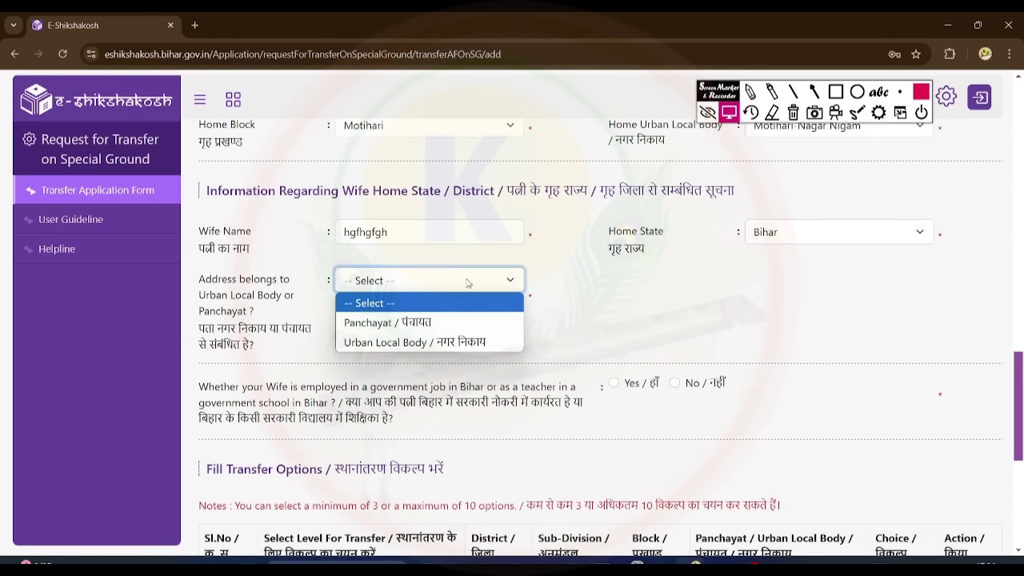
pyautogui.click(432, 326)
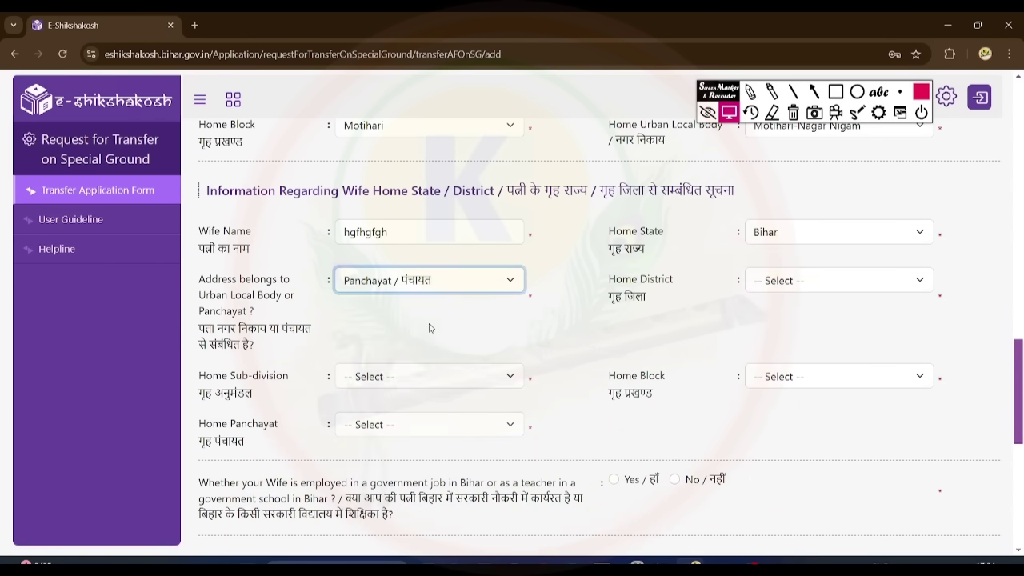
pyautogui.click(392, 384)
pyautogui.click(792, 281)
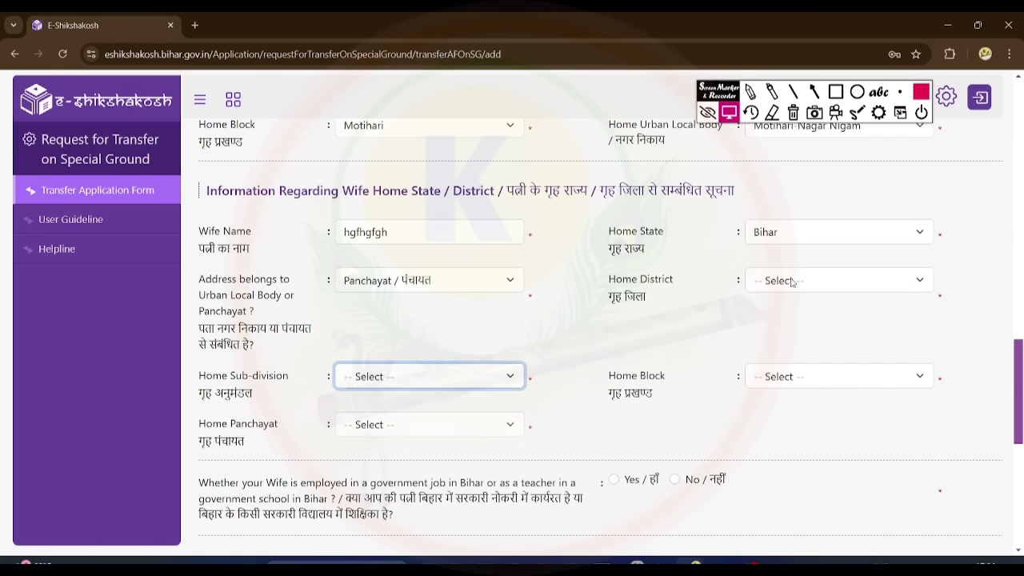
pyautogui.click(791, 282)
pyautogui.scroll(-5, 796, 360)
pyautogui.click(801, 326)
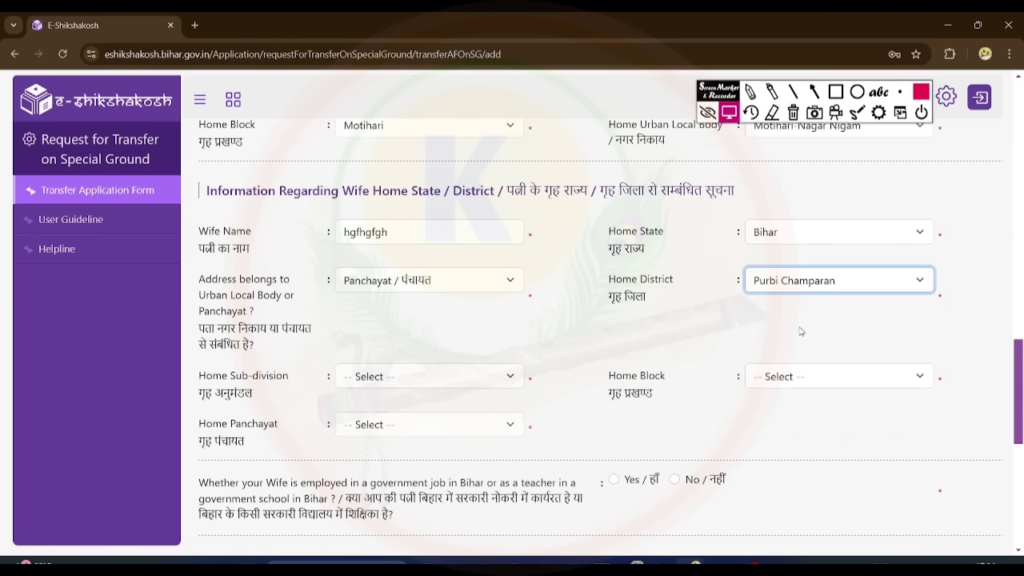
# Choose Areraj sub-division, Areraj block and Babhnauli panchayat for the wife.
pyautogui.click(446, 377)
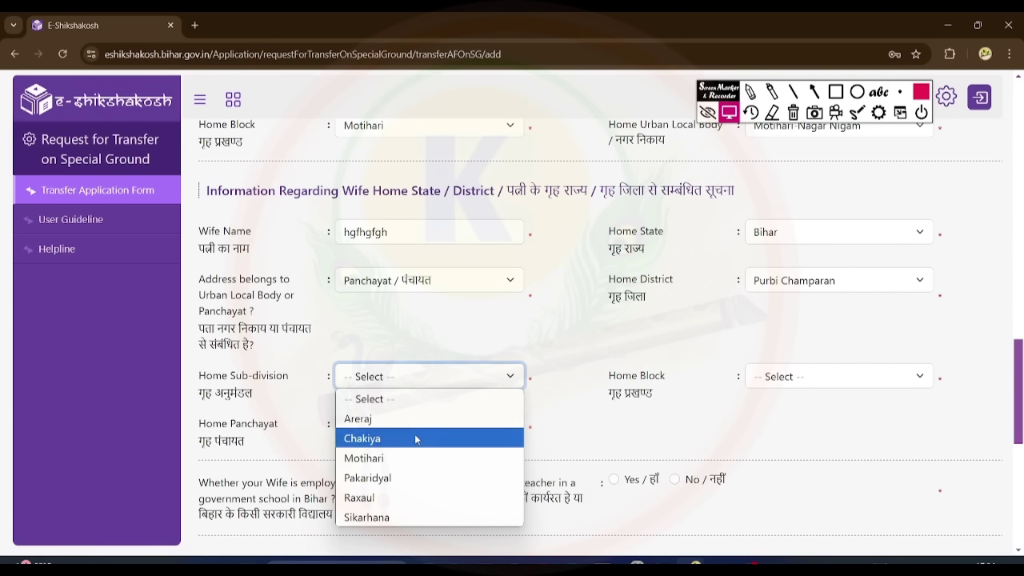
pyautogui.click(395, 419)
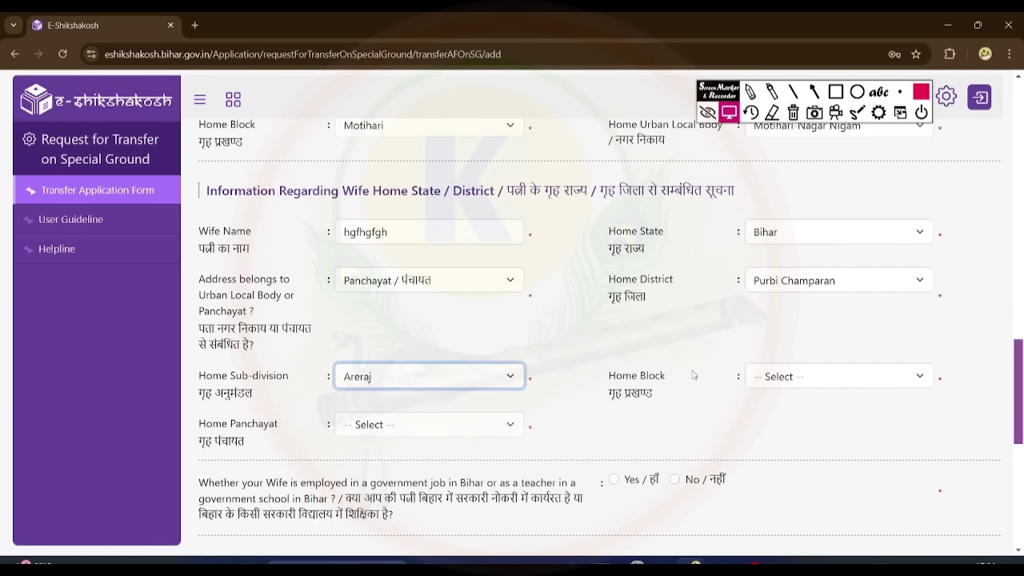
pyautogui.click(774, 379)
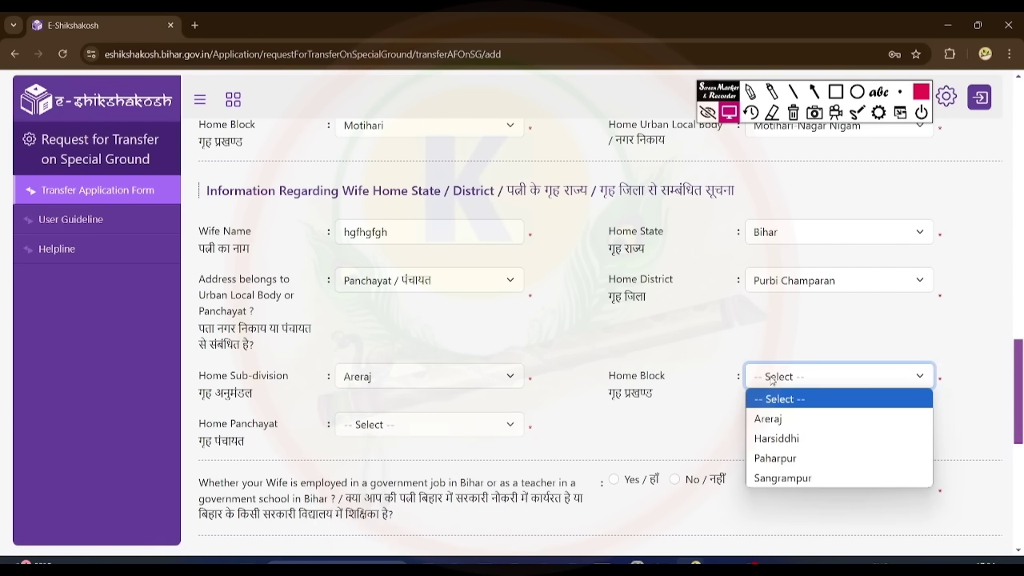
pyautogui.click(777, 419)
pyautogui.click(386, 430)
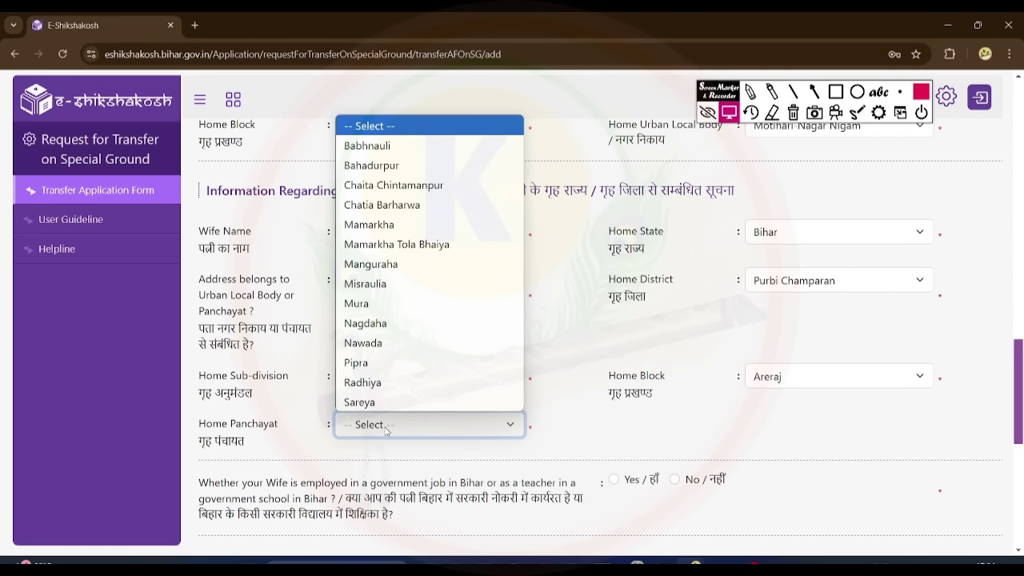
pyautogui.click(359, 146)
pyautogui.scroll(-2, 542, 440)
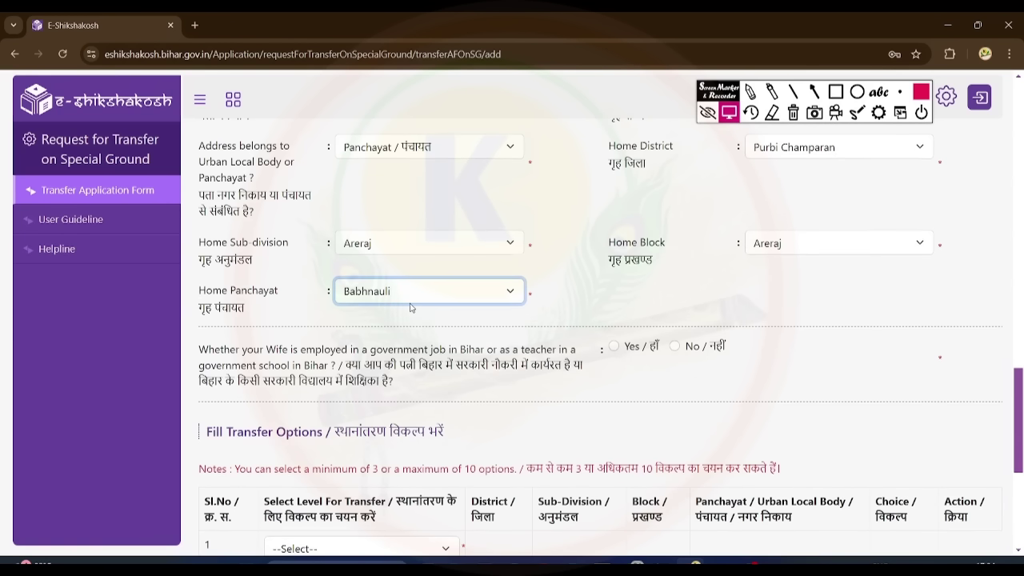
pyautogui.scroll(2, 411, 307)
pyautogui.scroll(3, 410, 307)
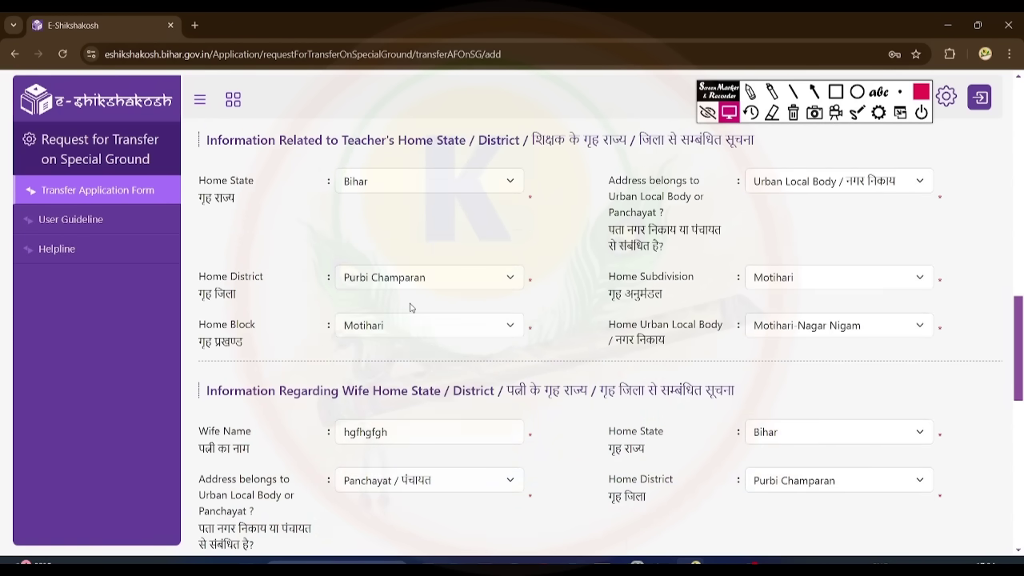
# Select Yes for the wife's Bihar government job, mark the occupation options, then clear the marks.
pyautogui.scroll(-6, 410, 307)
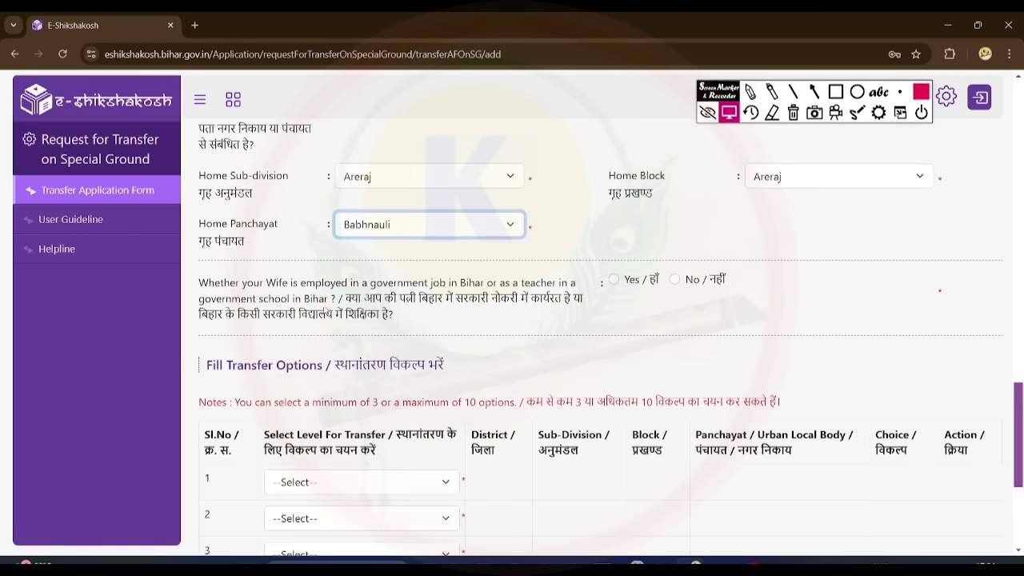
pyautogui.click(615, 280)
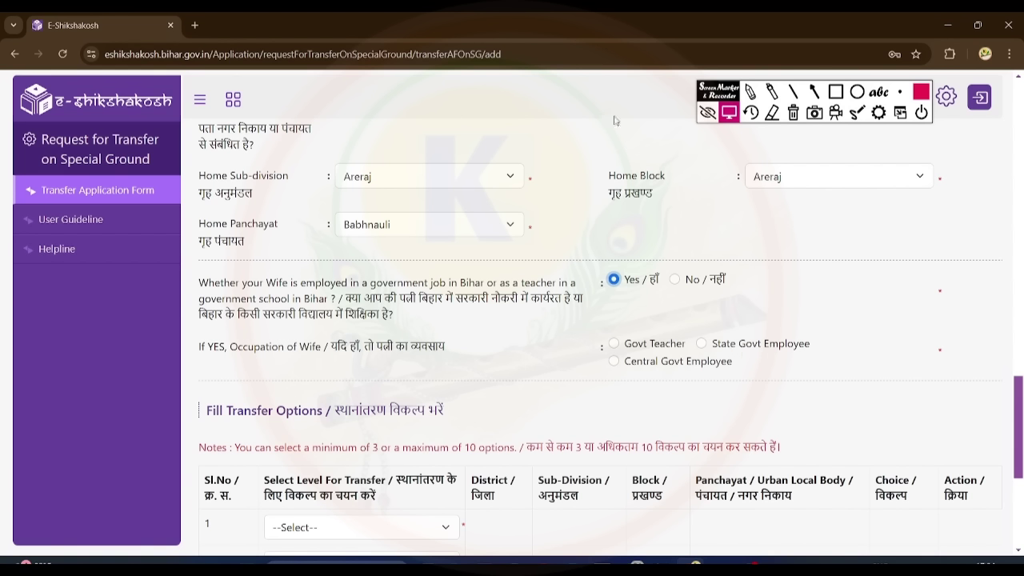
pyautogui.click(752, 93)
pyautogui.click(752, 92)
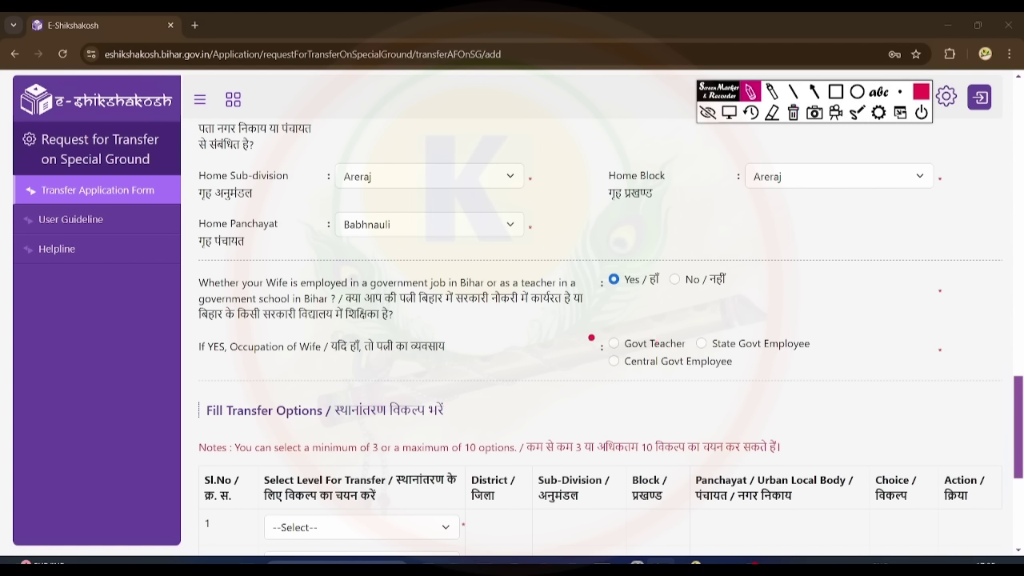
pyautogui.moveTo(592, 339); pyautogui.dragTo(627, 319)
pyautogui.moveTo(727, 335); pyautogui.dragTo(764, 313)
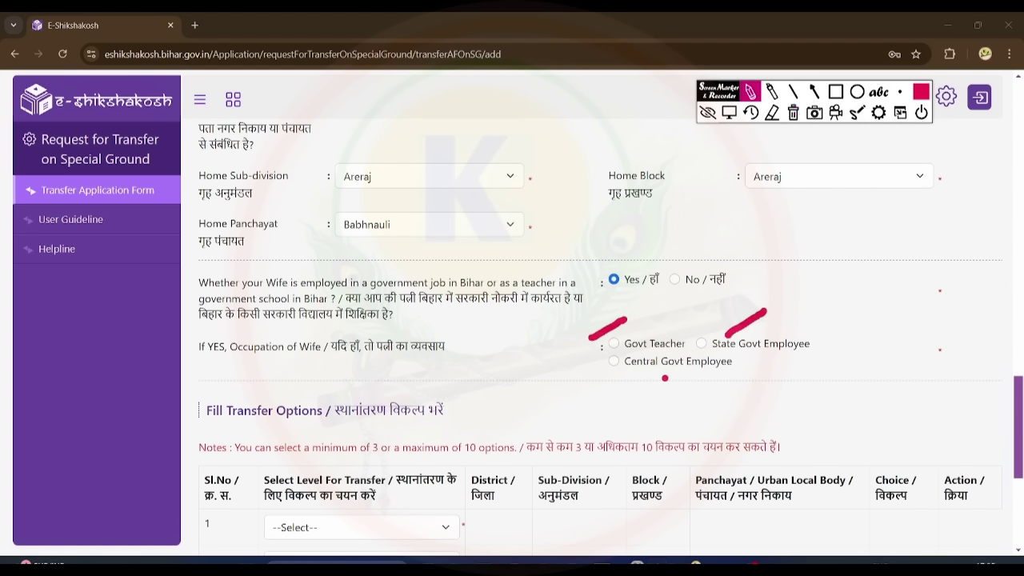
pyautogui.moveTo(664, 379); pyautogui.dragTo(691, 360)
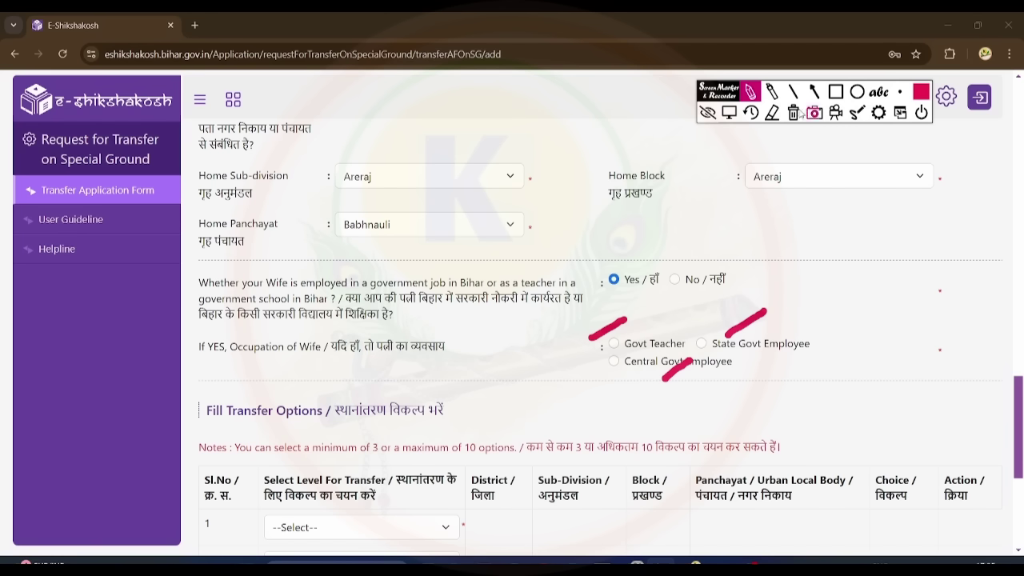
pyautogui.click(751, 113)
pyautogui.click(729, 112)
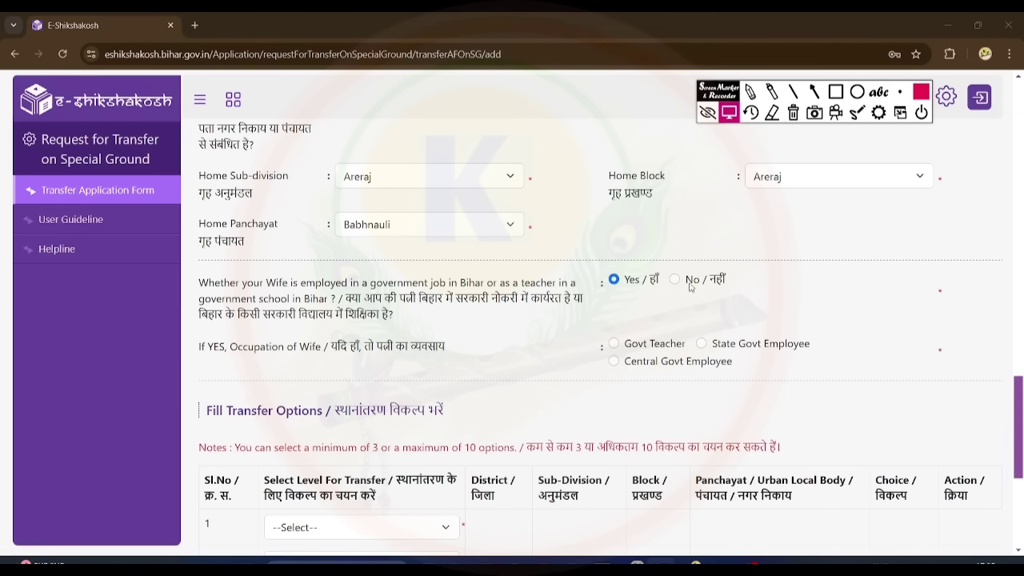
# Answer No for the wife's government job and set option 1's level to URBAN LOCAL BODY.
pyautogui.click(674, 279)
pyautogui.scroll(-2, 520, 336)
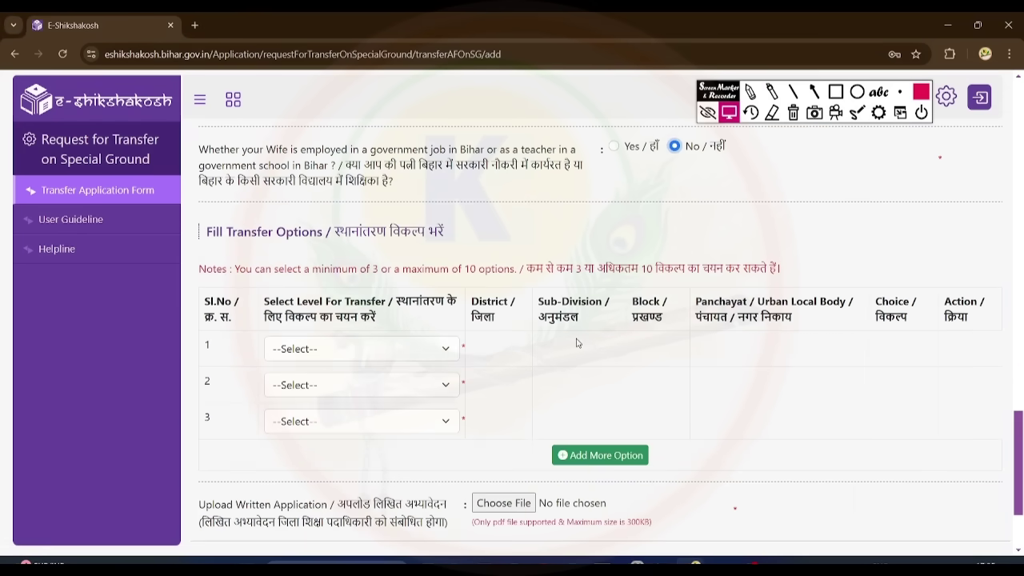
pyautogui.click(445, 356)
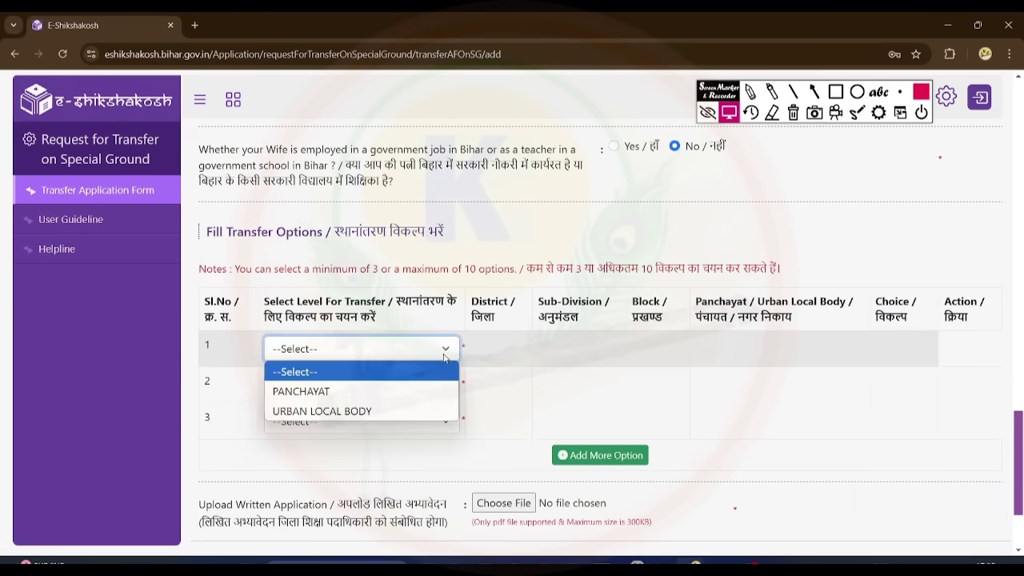
pyautogui.click(384, 411)
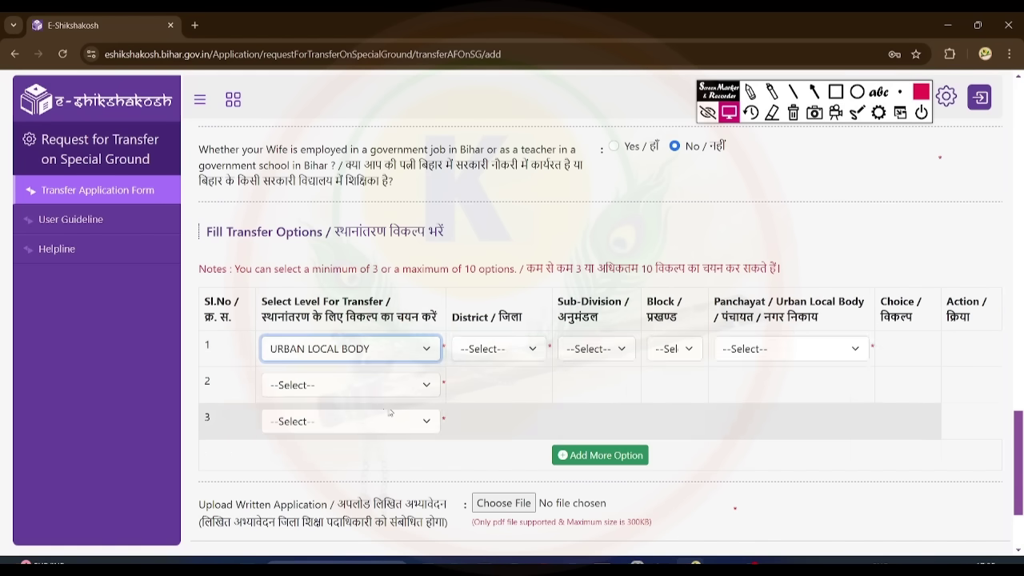
# Choose district PURBI CHAMPARAN, sub-division MOTIHARI and block MOTIHARI for option 1.
pyautogui.click(512, 352)
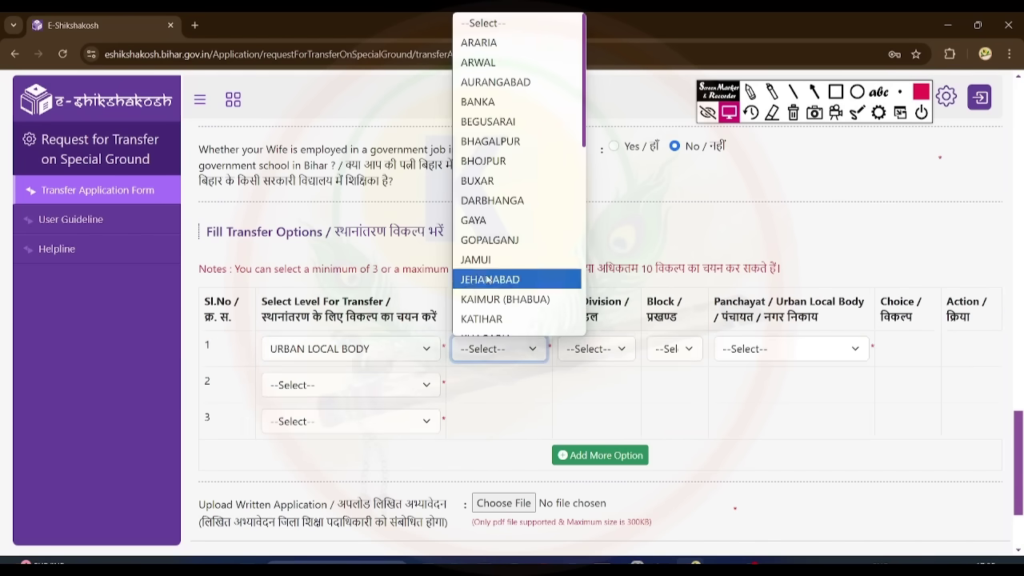
pyautogui.scroll(-5, 507, 232)
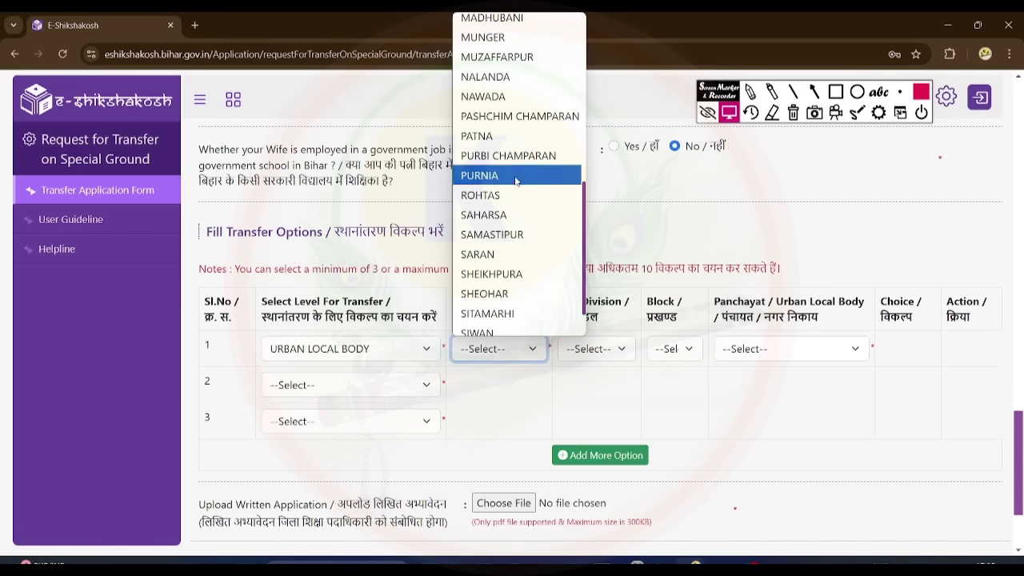
pyautogui.click(512, 155)
pyautogui.click(606, 352)
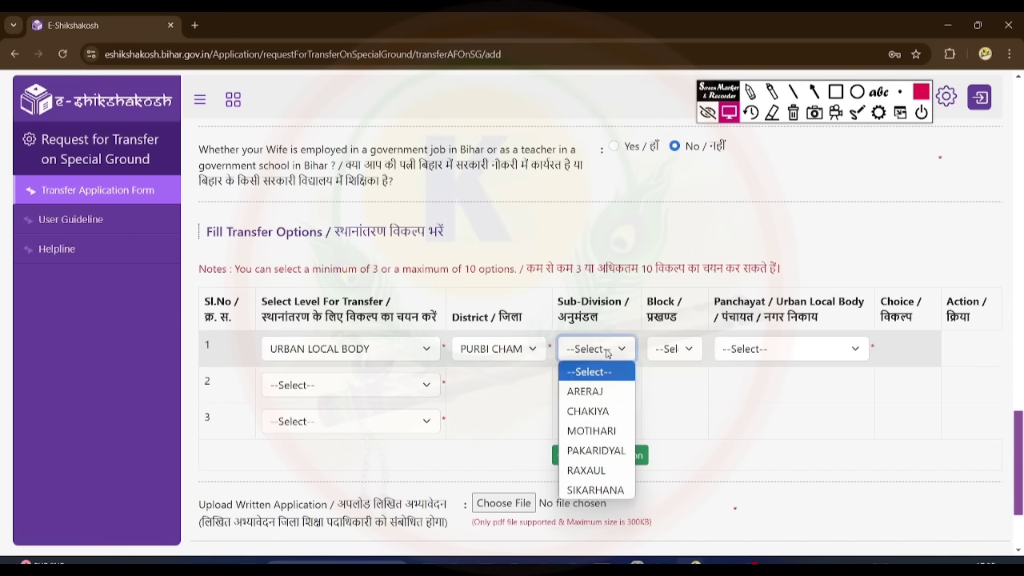
pyautogui.click(592, 430)
pyautogui.click(678, 350)
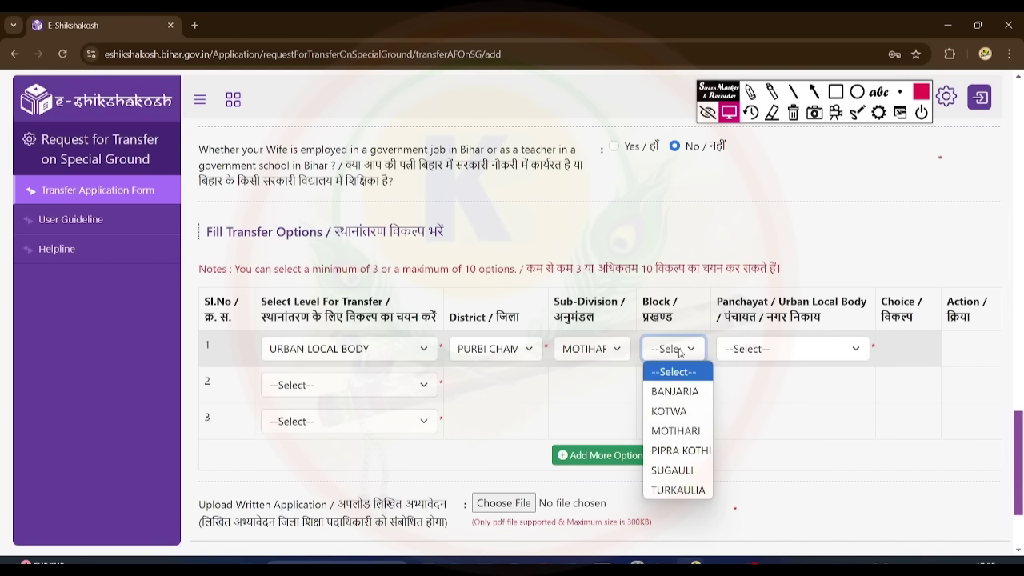
pyautogui.click(690, 430)
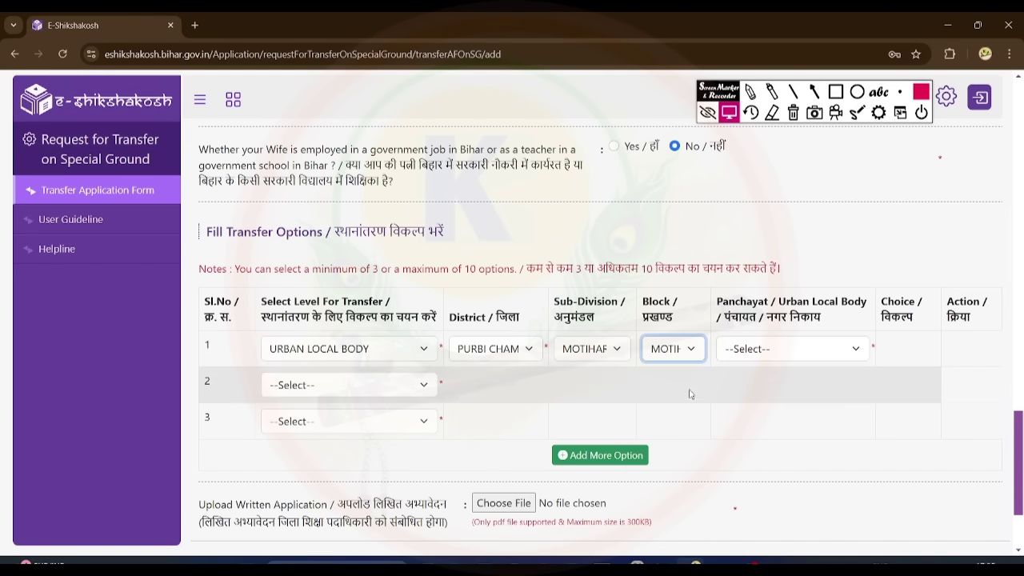
# Look through option 1's urban local body list, leaving it unchosen for now.
pyautogui.click(755, 351)
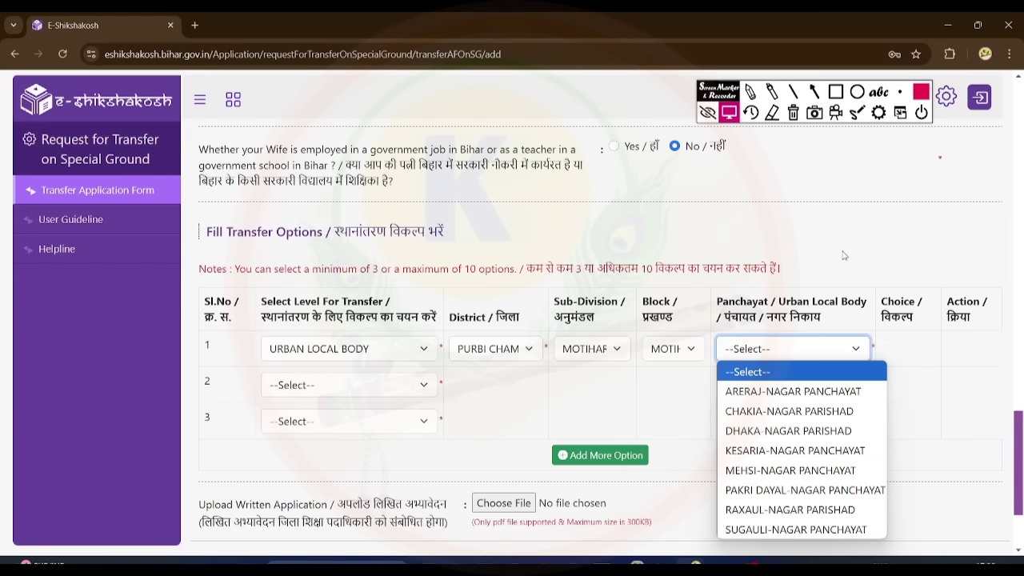
pyautogui.click(857, 230)
pyautogui.scroll(7, 857, 230)
pyautogui.scroll(1, 855, 229)
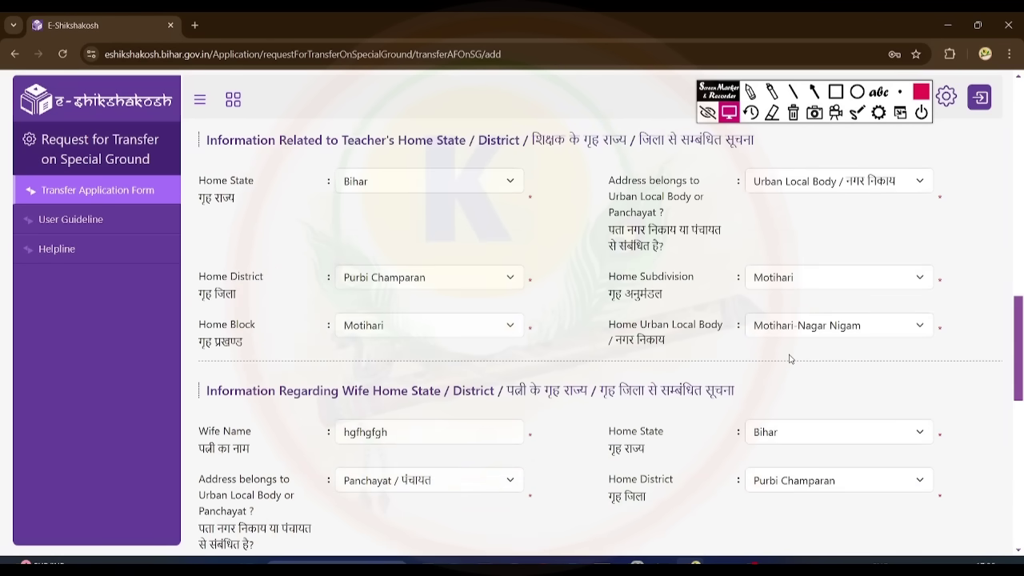
pyautogui.scroll(-6, 789, 359)
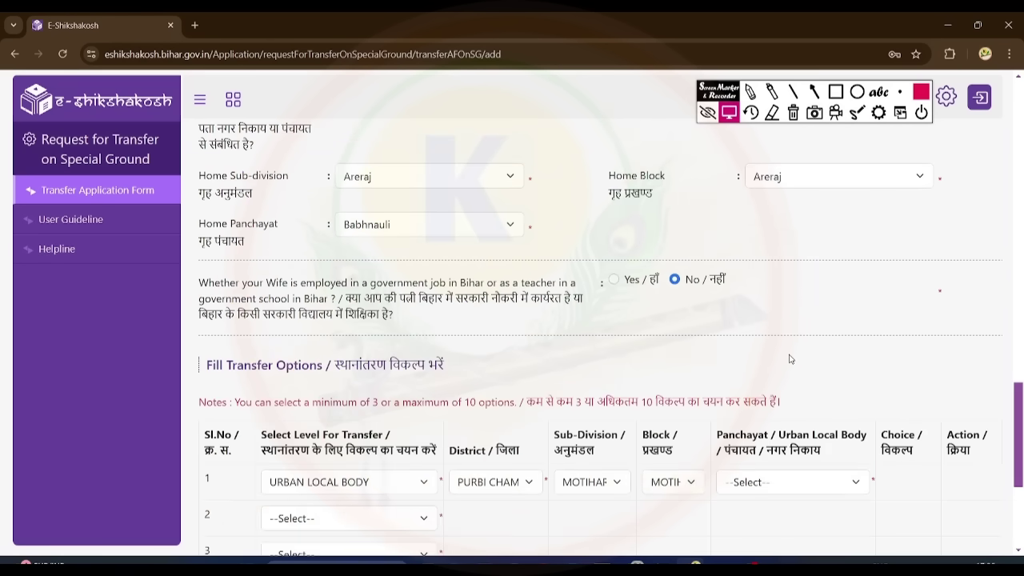
pyautogui.click(783, 351)
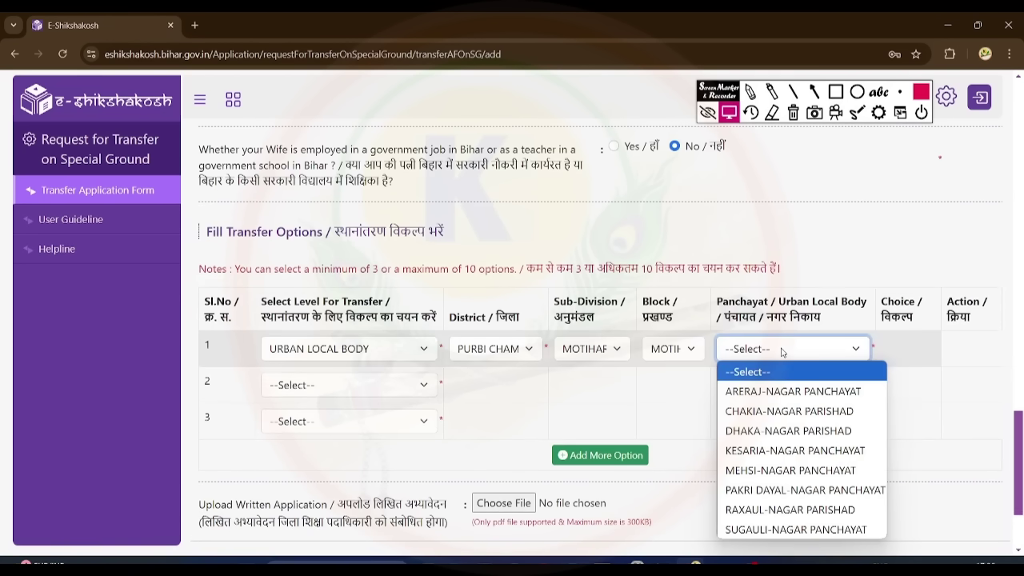
# Change option 1 to PANCHAYAT level in PURBI CHAMPARAN with ARERAJ sub-division and block.
pyautogui.click(359, 352)
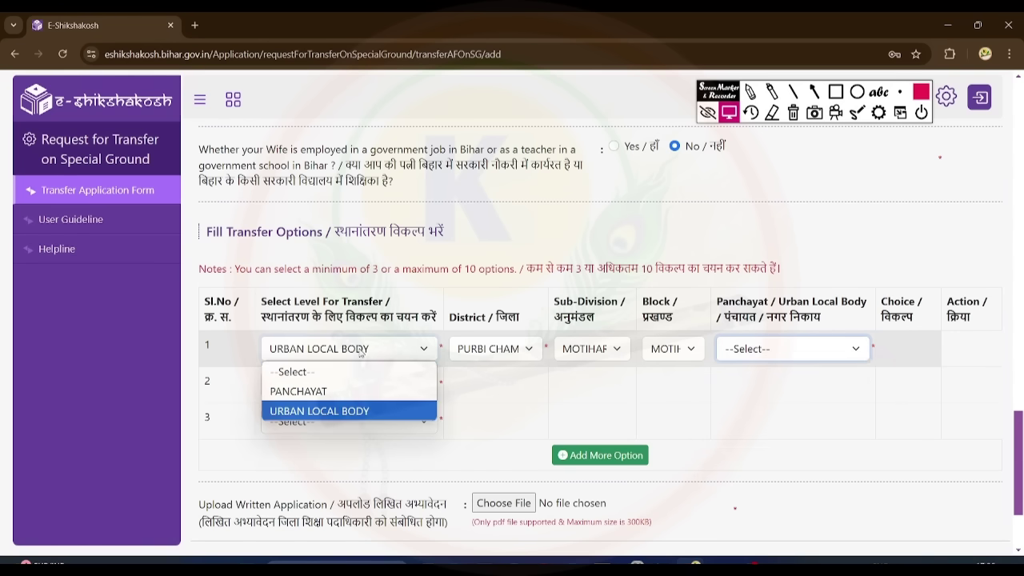
pyautogui.click(347, 392)
pyautogui.click(492, 349)
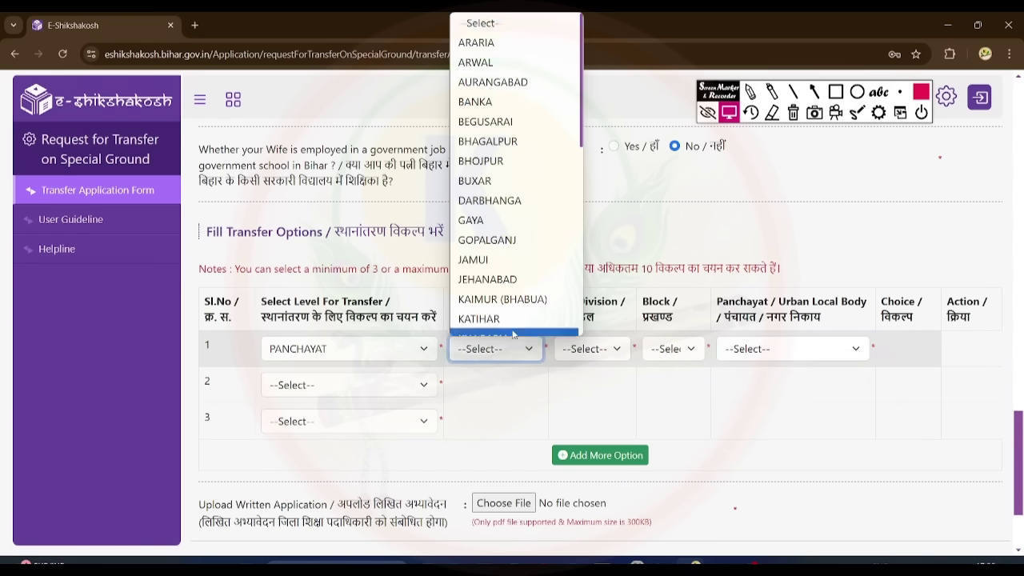
pyautogui.scroll(-3, 525, 171)
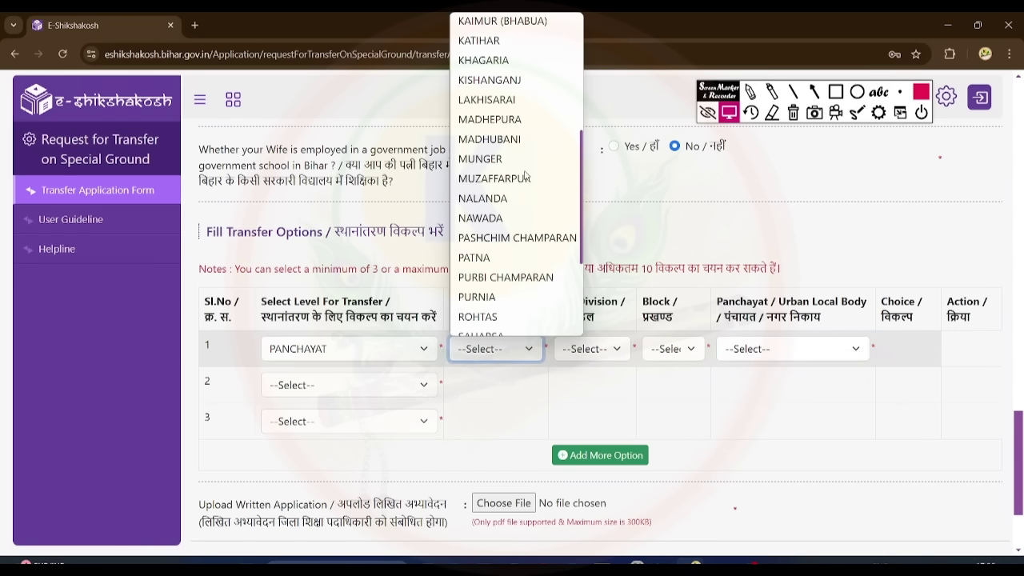
pyautogui.click(516, 277)
pyautogui.click(612, 347)
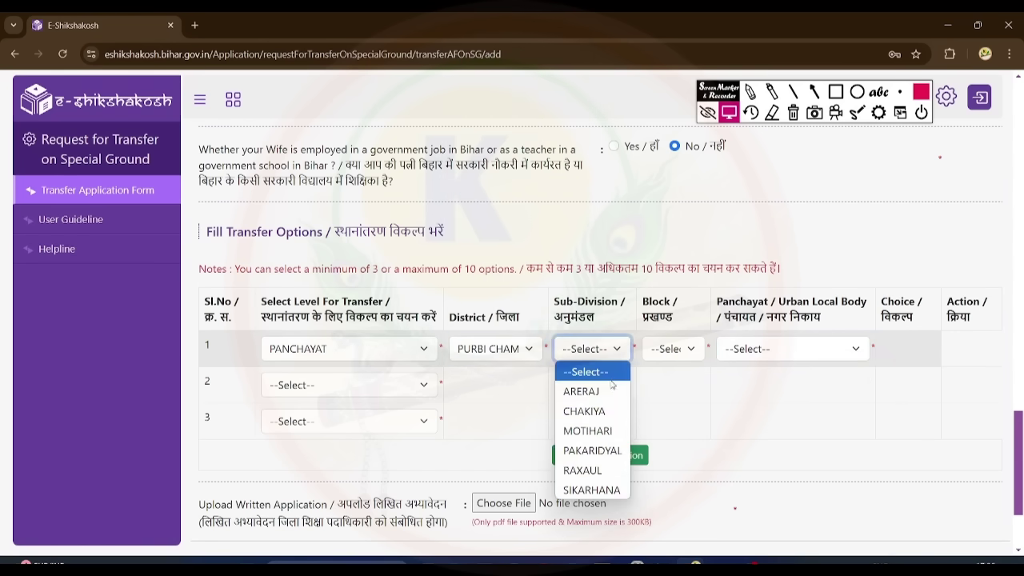
pyautogui.click(628, 389)
pyautogui.click(672, 364)
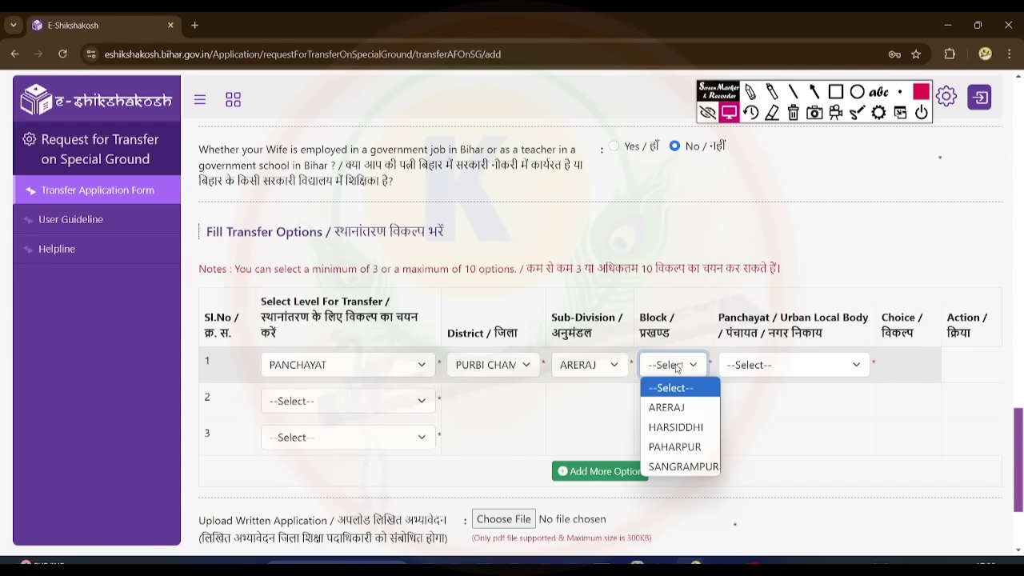
pyautogui.click(676, 407)
# Open option 1's panchayat list without selecting a panchayat, then scroll down.
pyautogui.click(759, 366)
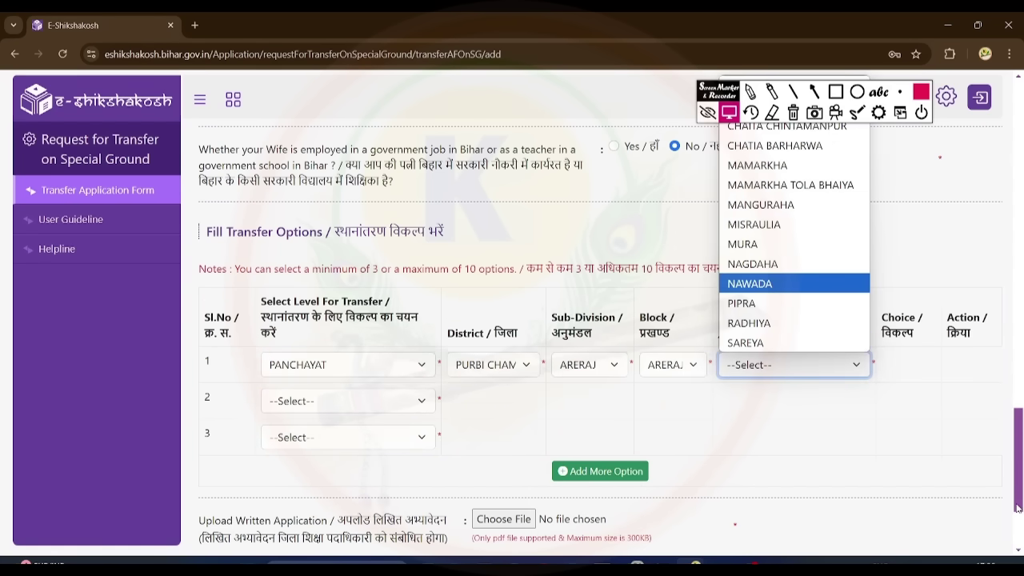
pyautogui.moveTo(1018, 507); pyautogui.dragTo(1018, 476)
pyautogui.click(794, 500)
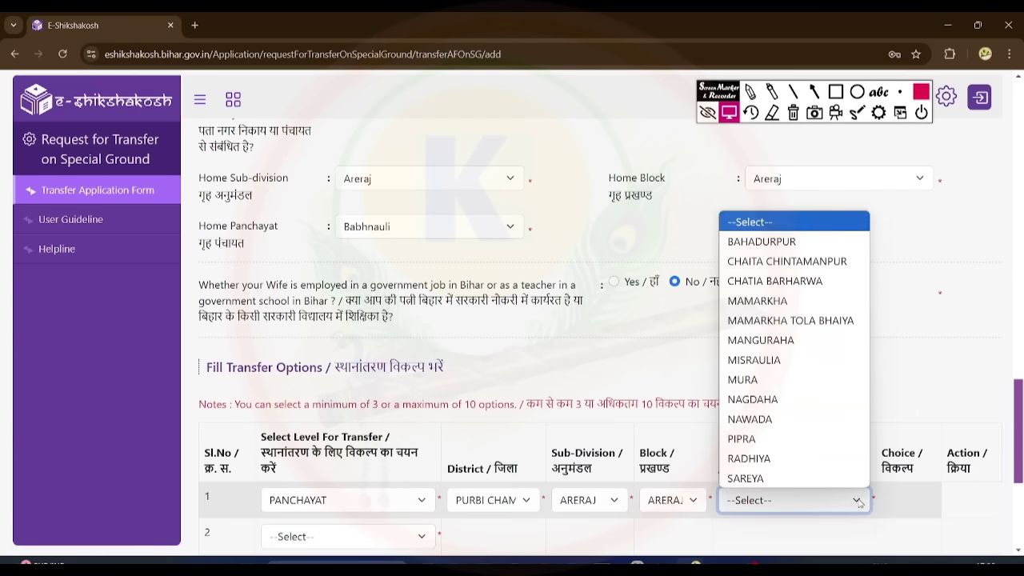
pyautogui.click(751, 93)
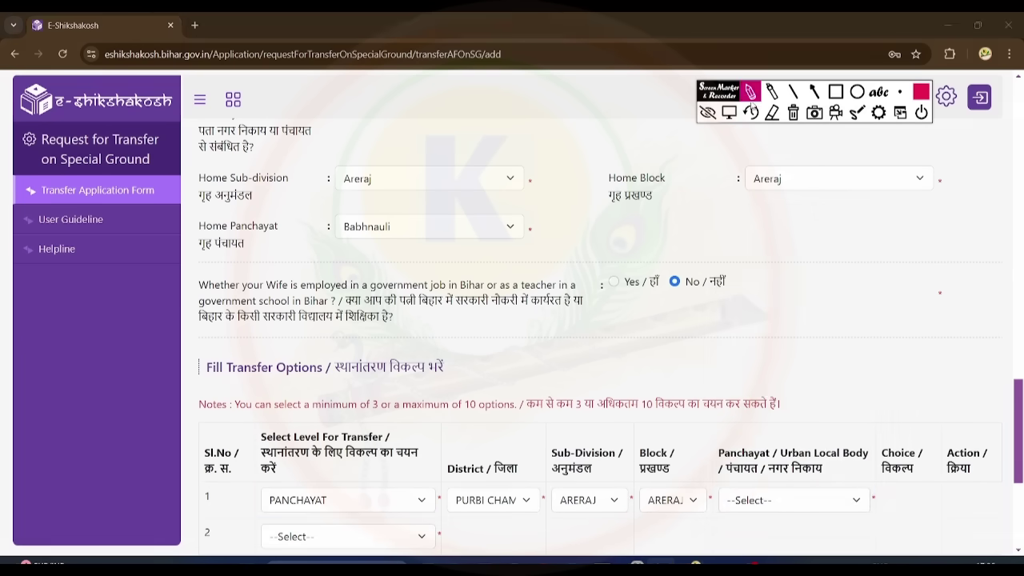
pyautogui.moveTo(419, 239)
pyautogui.mouseDown()
pyautogui.moveTo(426, 246)
pyautogui.moveTo(493, 217)
pyautogui.mouseUp()
pyautogui.click(793, 113)
pyautogui.click(729, 112)
pyautogui.click(857, 502)
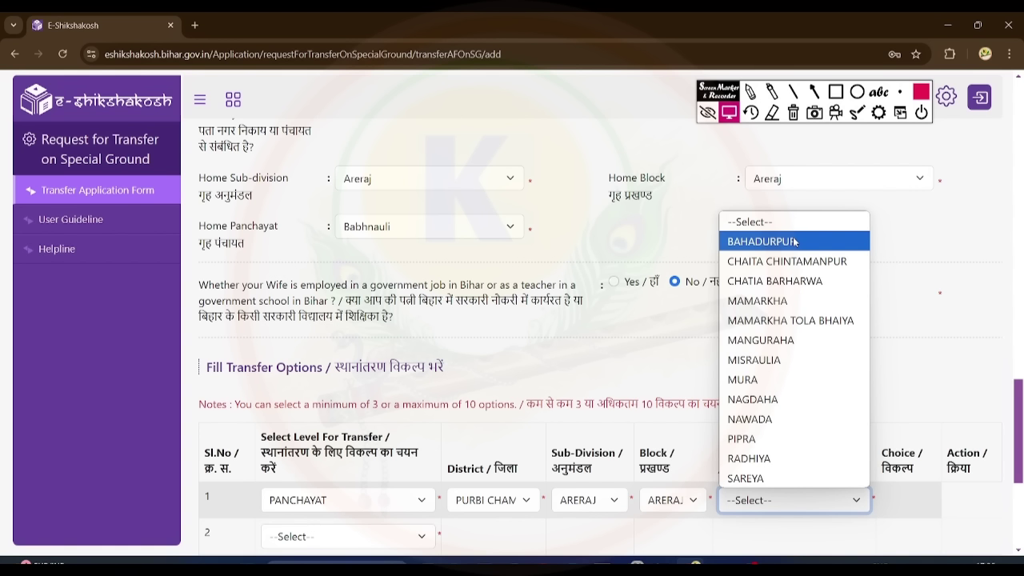
pyautogui.scroll(-3, 226, 397)
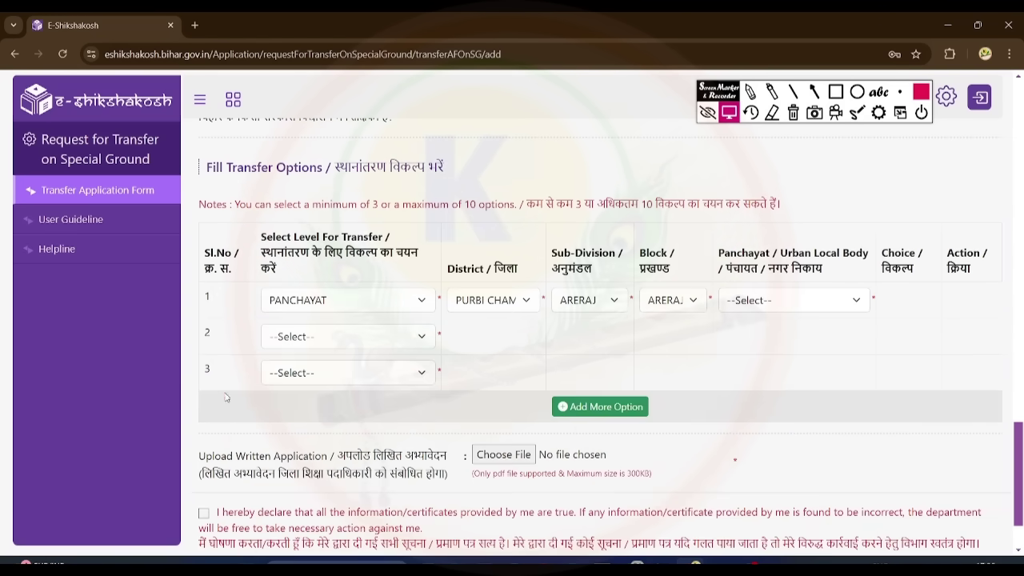
pyautogui.click(750, 91)
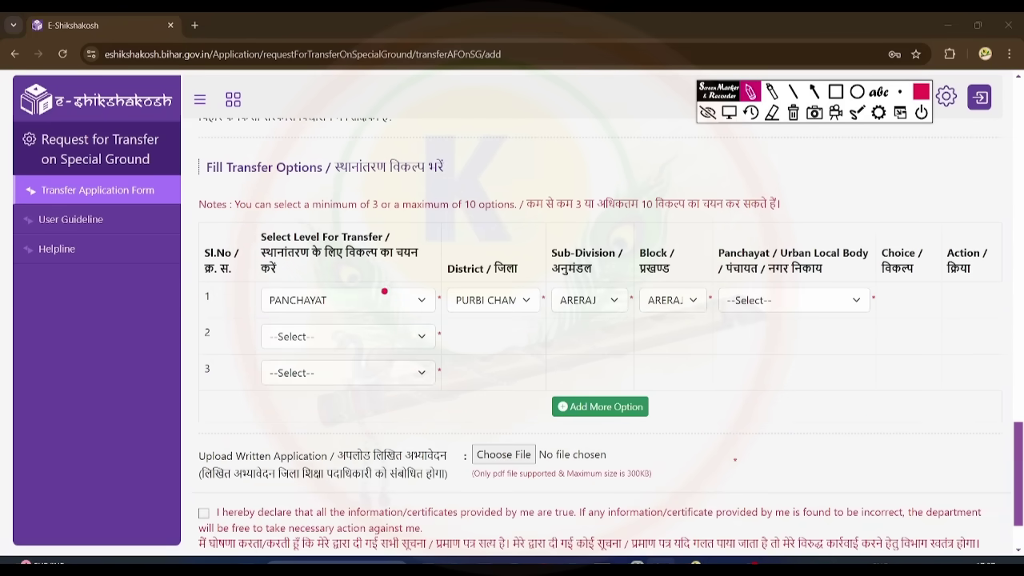
pyautogui.moveTo(197, 305); pyautogui.dragTo(244, 291)
pyautogui.moveTo(192, 339); pyautogui.dragTo(261, 318)
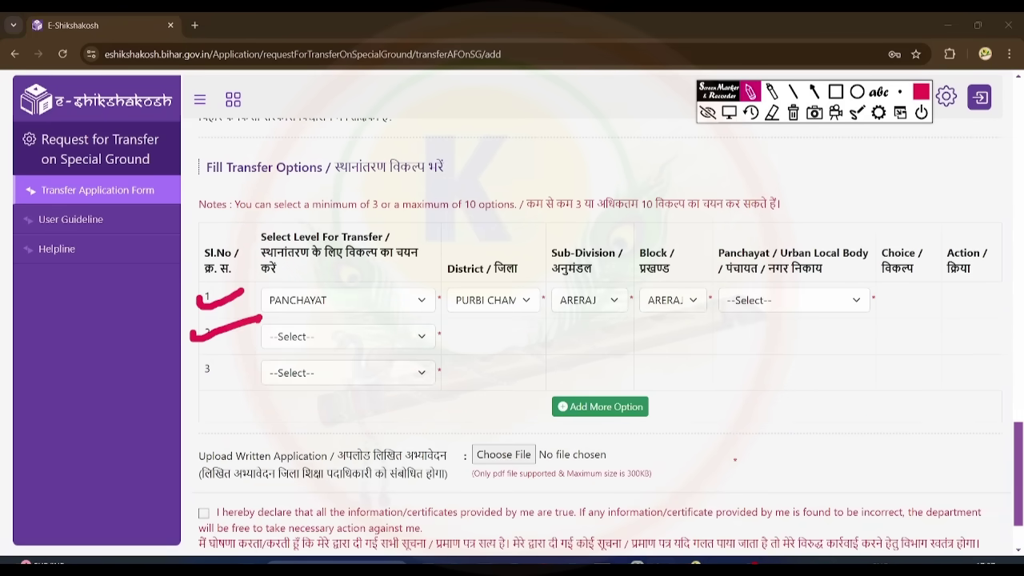
pyautogui.moveTo(197, 366); pyautogui.dragTo(248, 359)
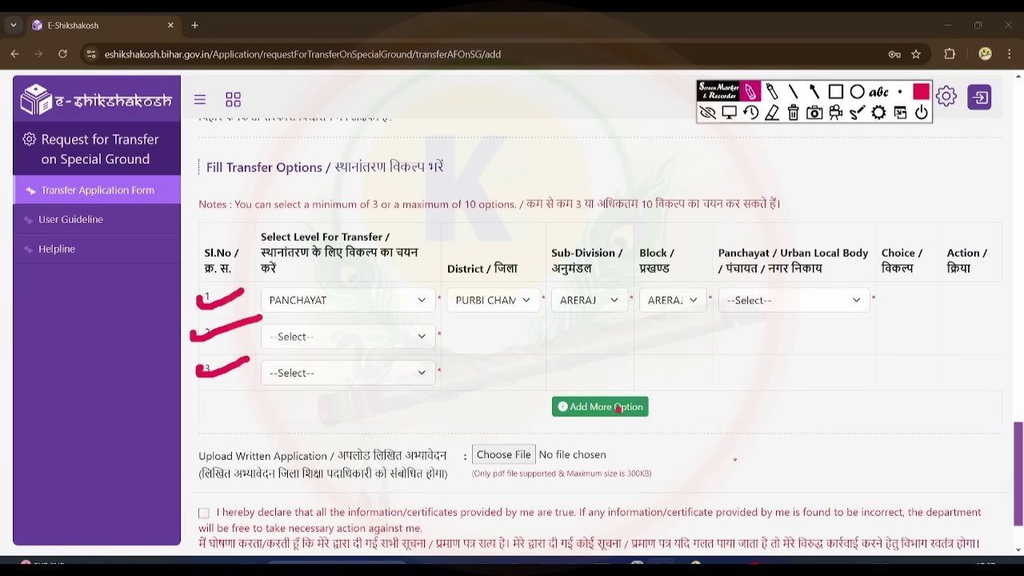
pyautogui.click(793, 112)
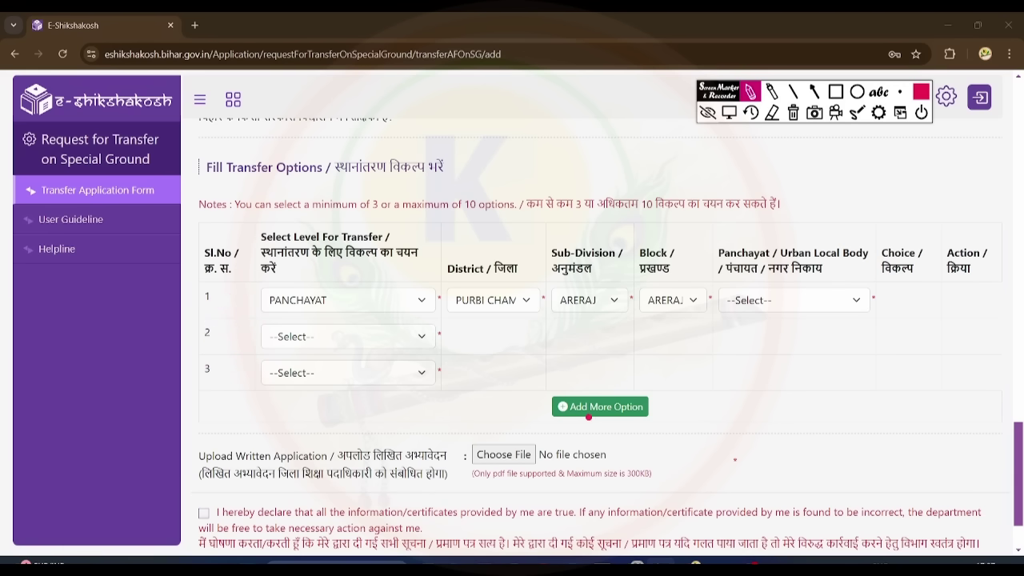
pyautogui.click(729, 112)
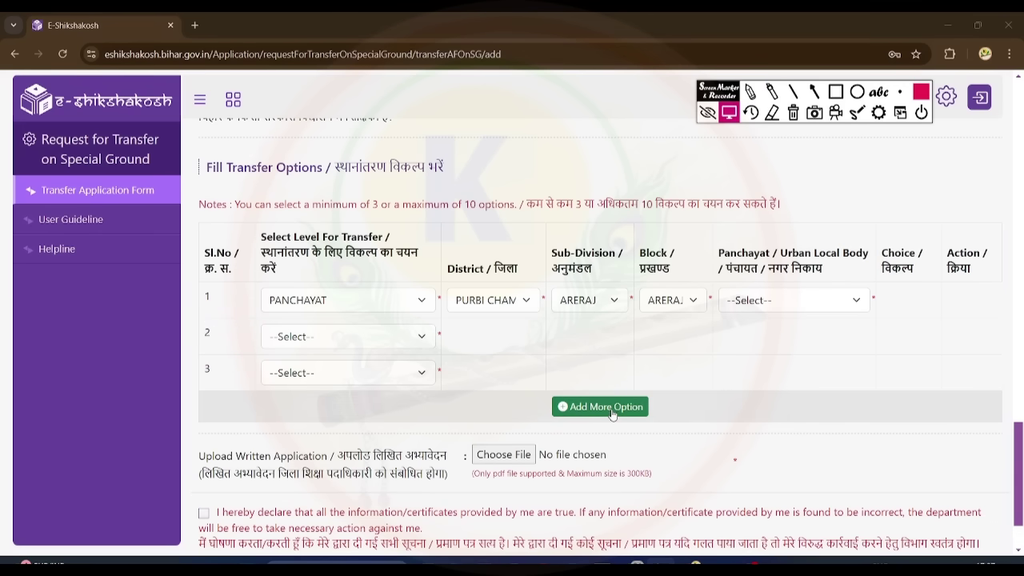
pyautogui.click(612, 408)
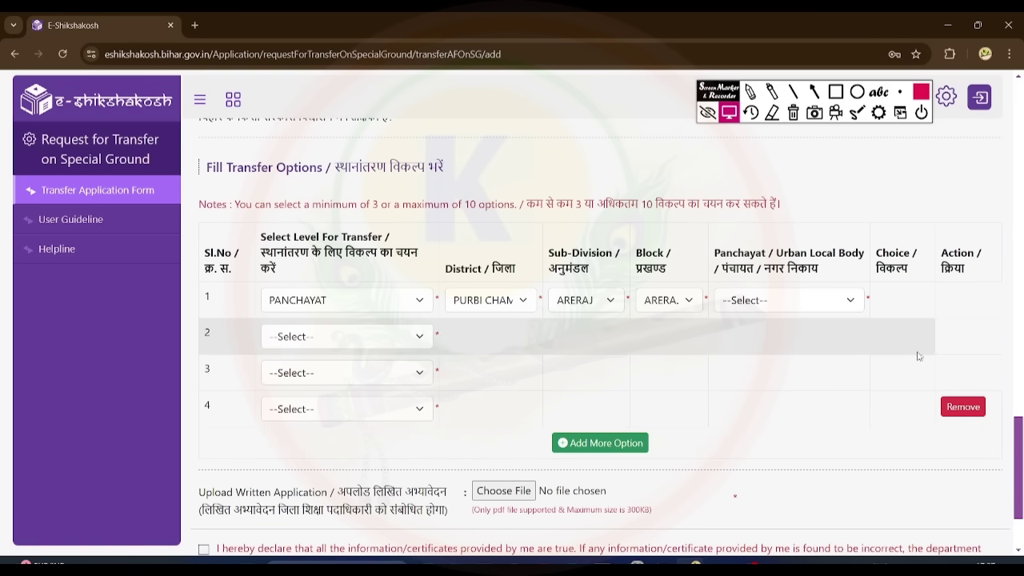
pyautogui.click(970, 410)
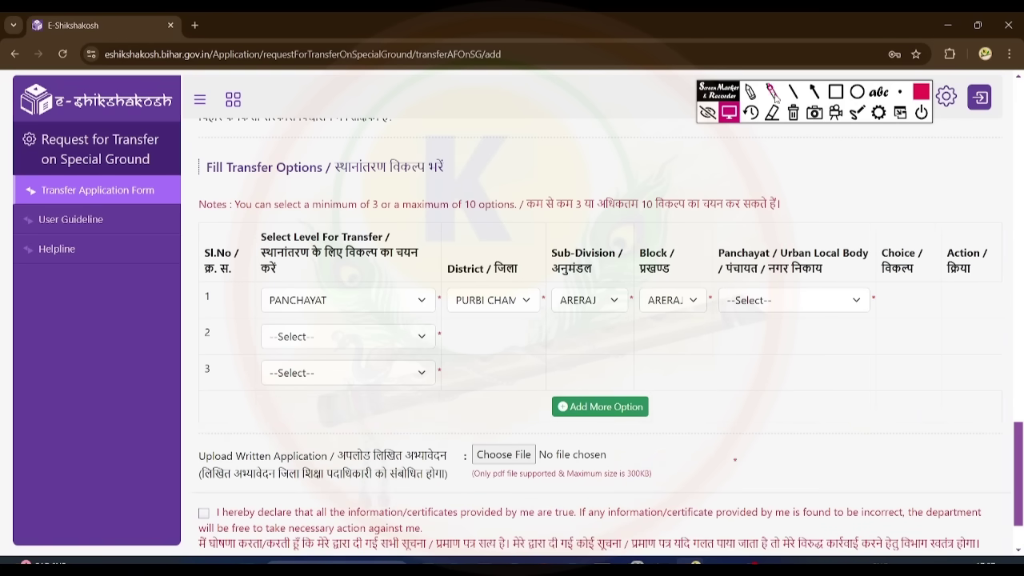
pyautogui.click(750, 92)
pyautogui.moveTo(176, 468); pyautogui.dragTo(232, 445)
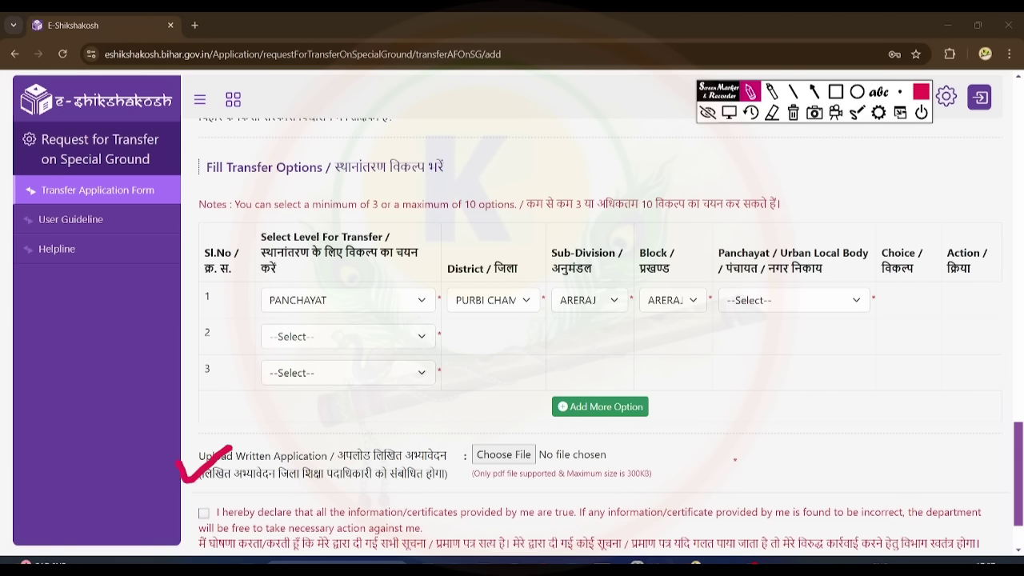
pyautogui.moveTo(286, 494); pyautogui.dragTo(432, 488)
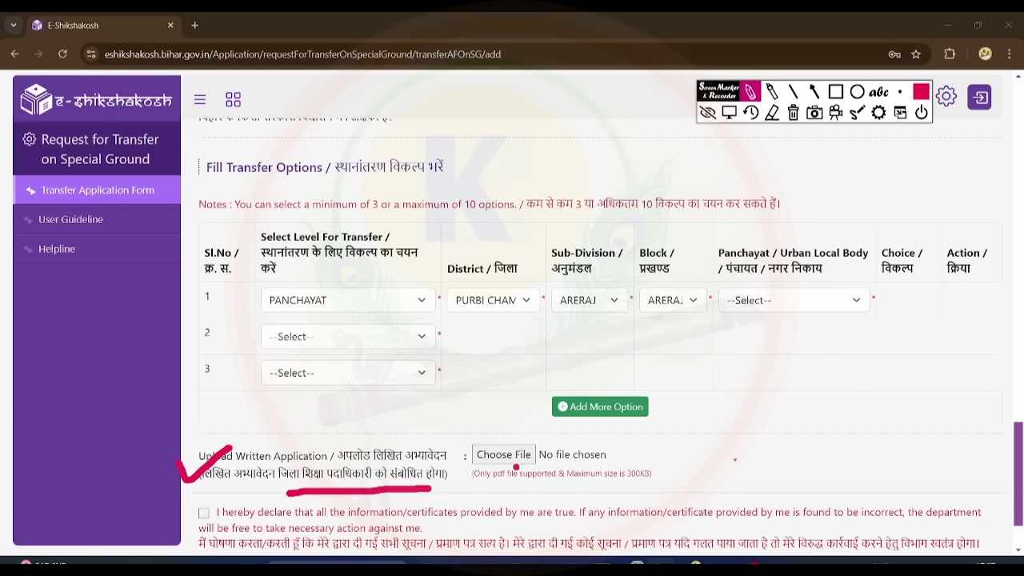
pyautogui.moveTo(520, 475)
pyautogui.mouseDown()
pyautogui.moveTo(600, 454)
pyautogui.moveTo(624, 486)
pyautogui.moveTo(664, 468)
pyautogui.moveTo(649, 459)
pyautogui.mouseUp()
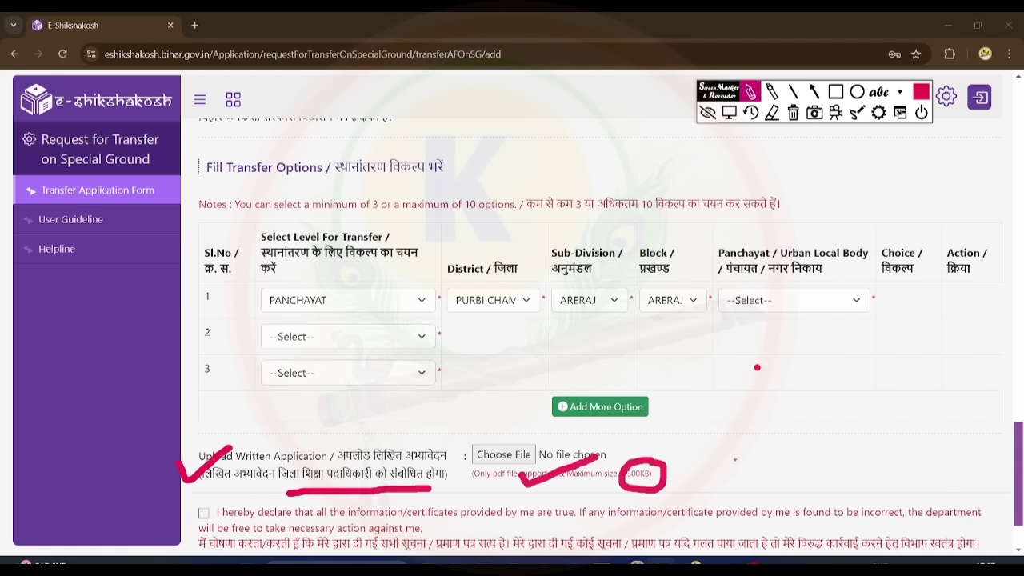
pyautogui.click(791, 116)
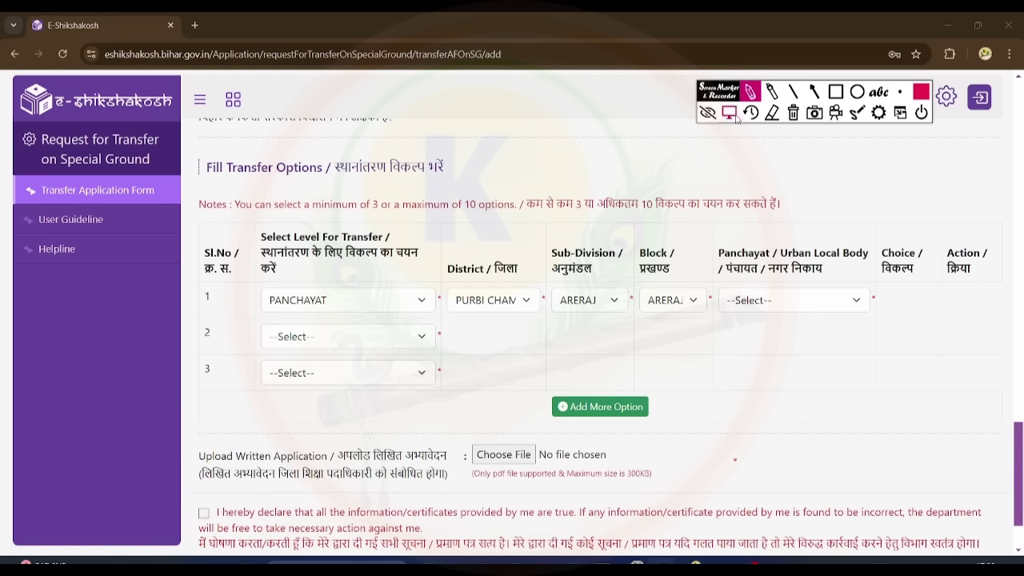
pyautogui.click(729, 113)
pyautogui.scroll(-1, 605, 493)
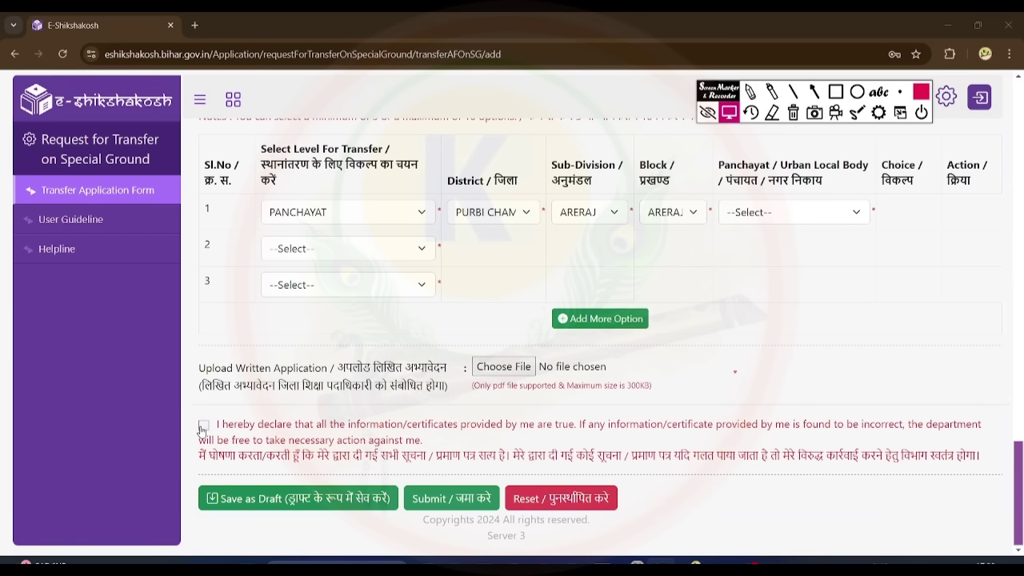
pyautogui.click(752, 91)
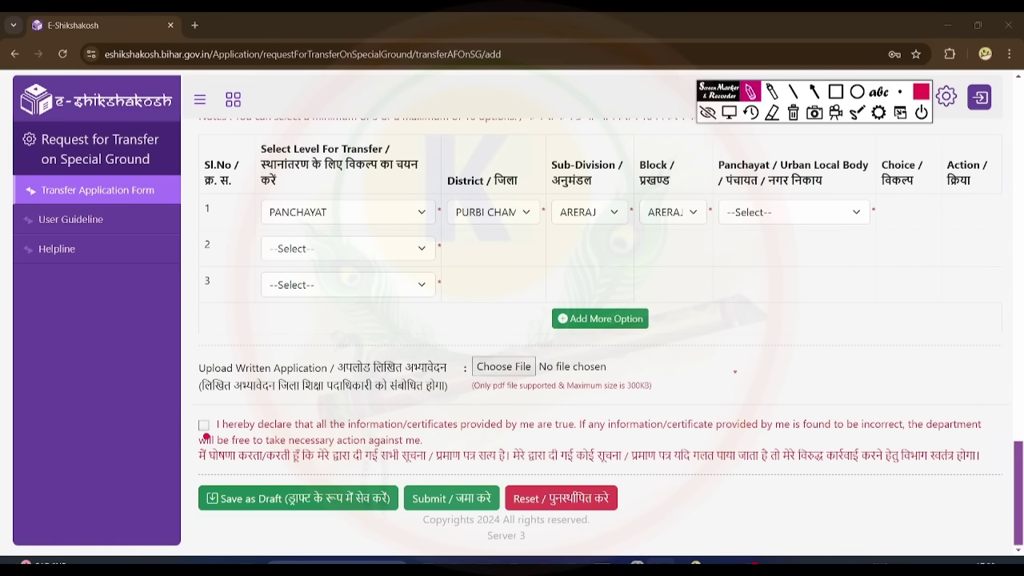
pyautogui.moveTo(206, 437); pyautogui.dragTo(237, 439)
pyautogui.click(729, 113)
pyautogui.click(729, 113)
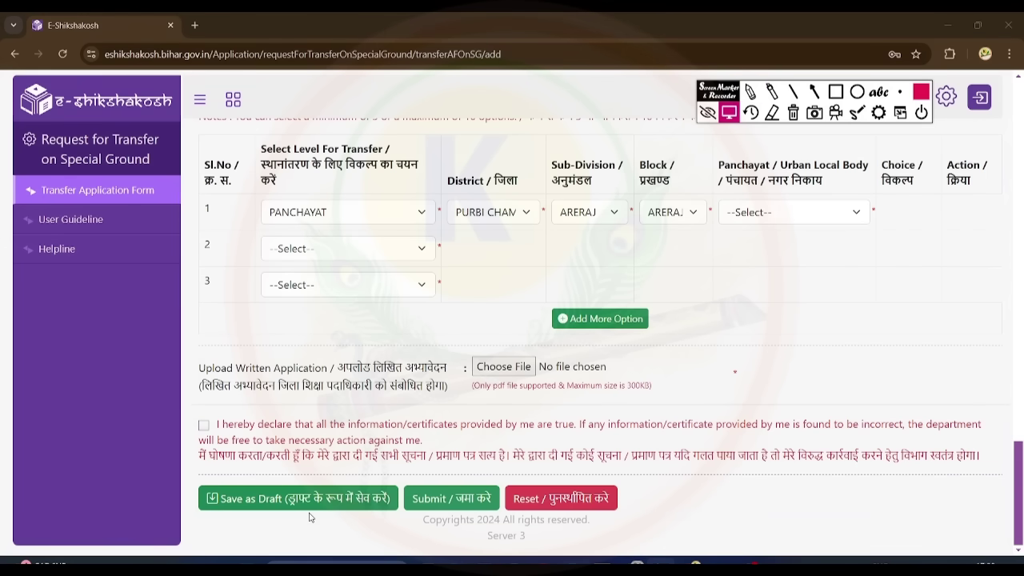
pyautogui.click(751, 91)
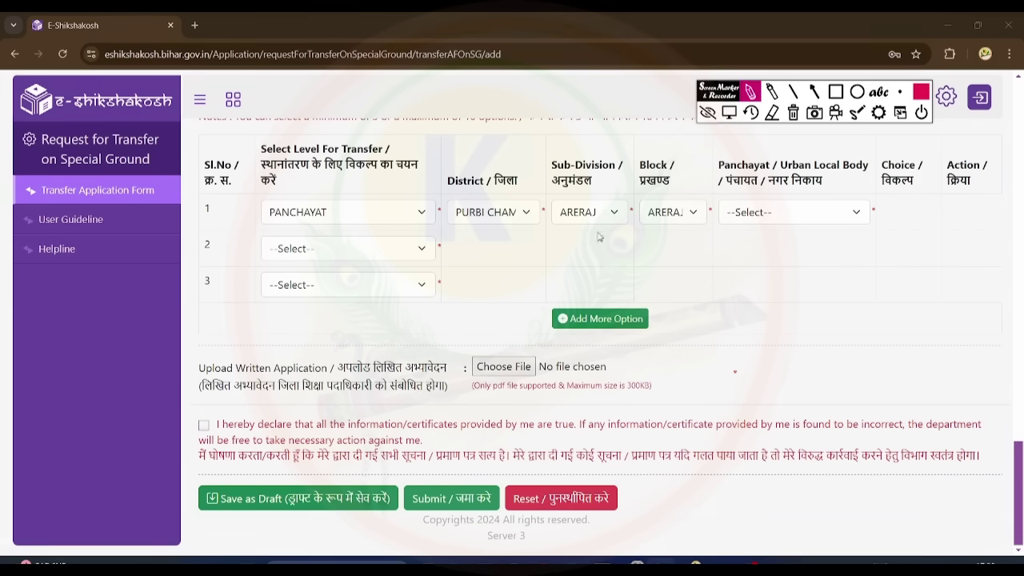
pyautogui.moveTo(218, 534); pyautogui.dragTo(335, 485)
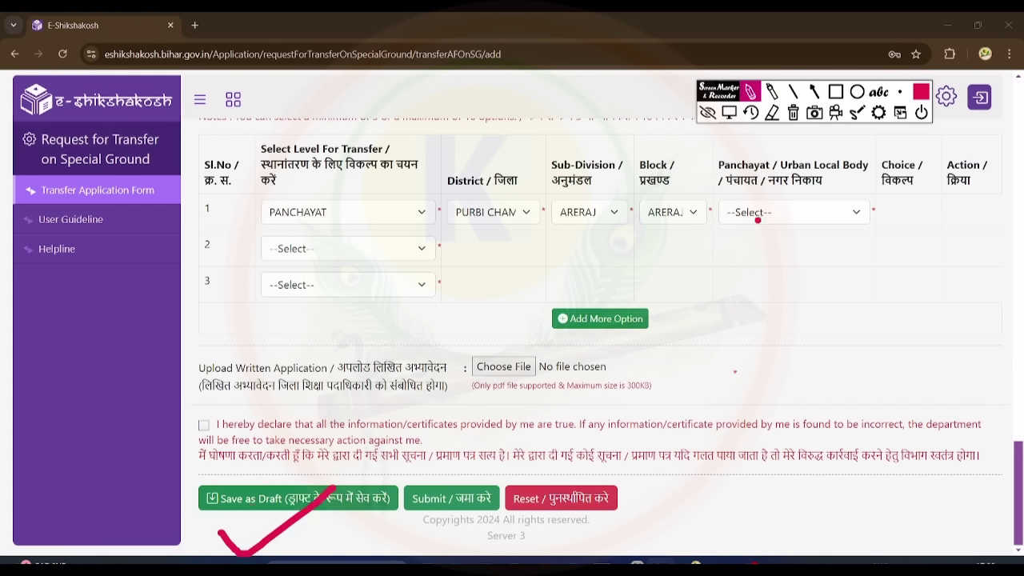
pyautogui.click(793, 112)
pyautogui.click(729, 113)
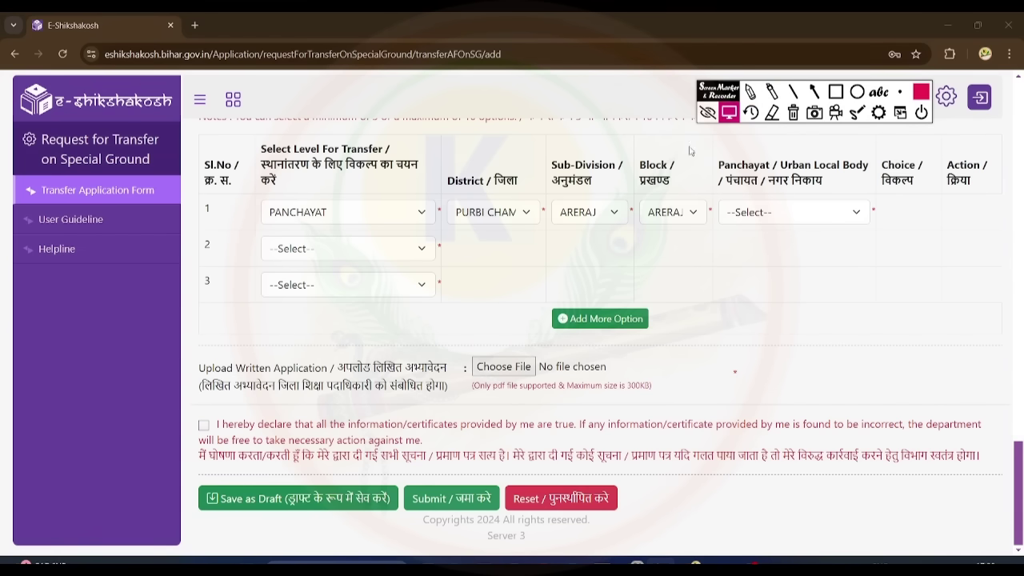
pyautogui.click(752, 92)
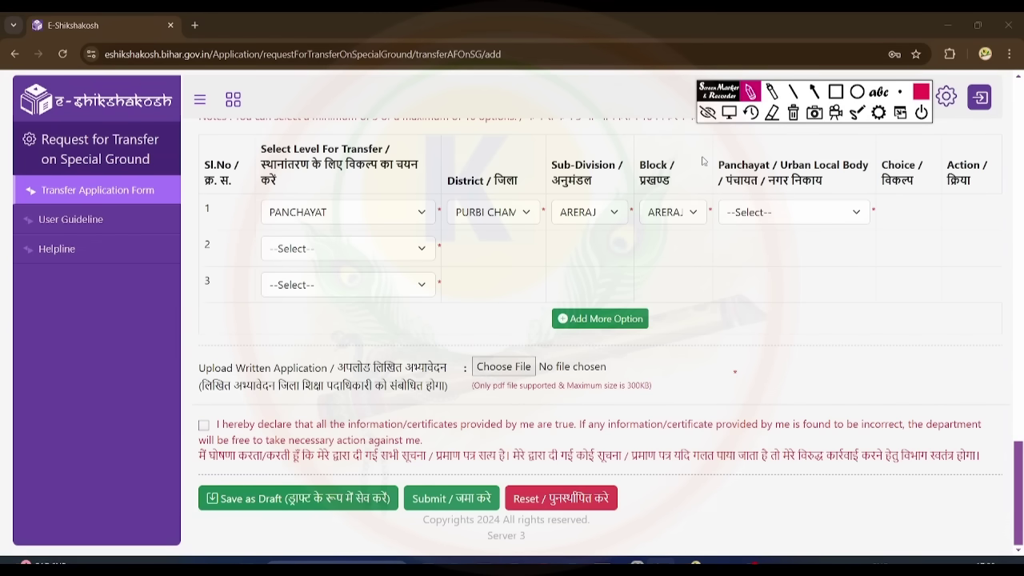
pyautogui.moveTo(459, 522); pyautogui.dragTo(539, 448)
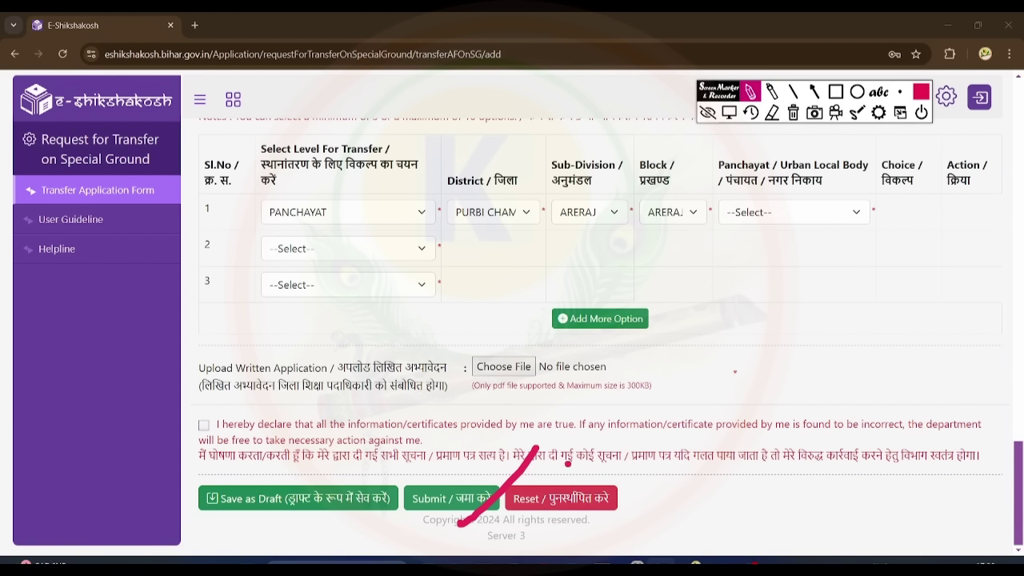
pyautogui.moveTo(566, 461); pyautogui.dragTo(611, 451)
pyautogui.moveTo(488, 516)
pyautogui.mouseDown()
pyautogui.moveTo(528, 529)
pyautogui.moveTo(550, 512)
pyautogui.mouseUp()
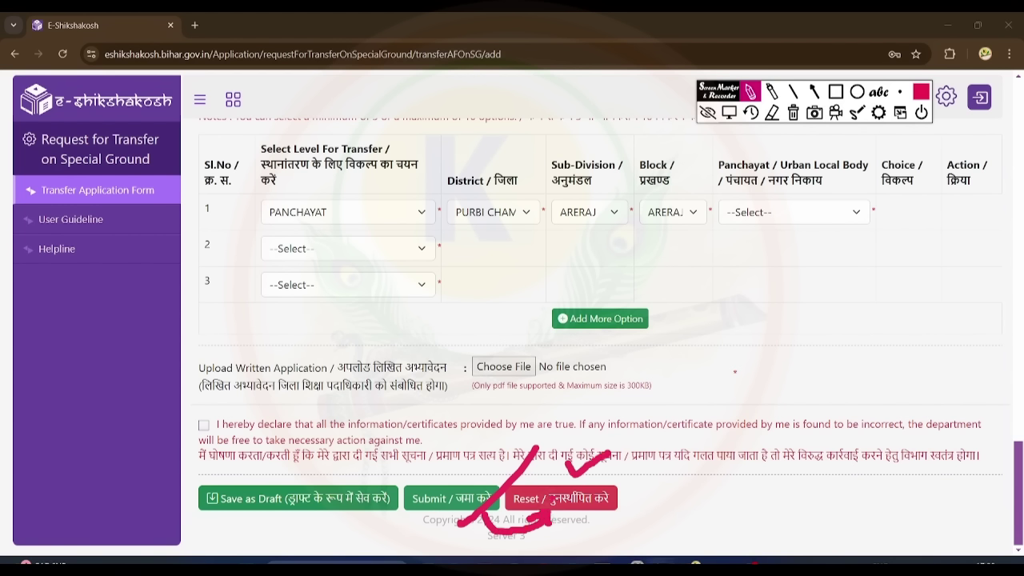
pyautogui.moveTo(472, 490)
pyautogui.mouseDown()
pyautogui.moveTo(464, 440)
pyautogui.moveTo(593, 393)
pyautogui.moveTo(608, 452)
pyautogui.moveTo(611, 442)
pyautogui.moveTo(624, 447)
pyautogui.mouseUp()
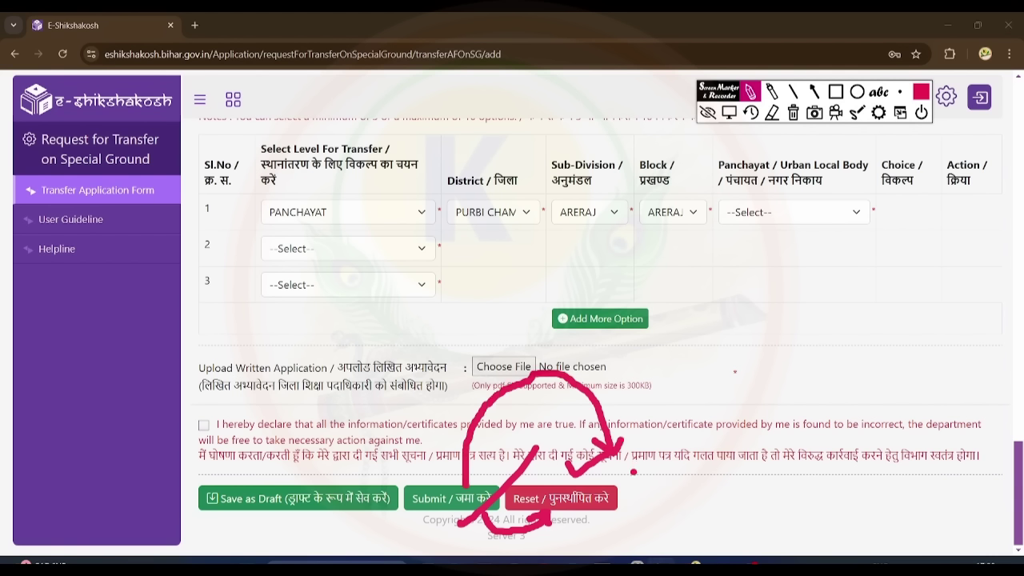
pyautogui.moveTo(251, 525); pyautogui.dragTo(310, 506)
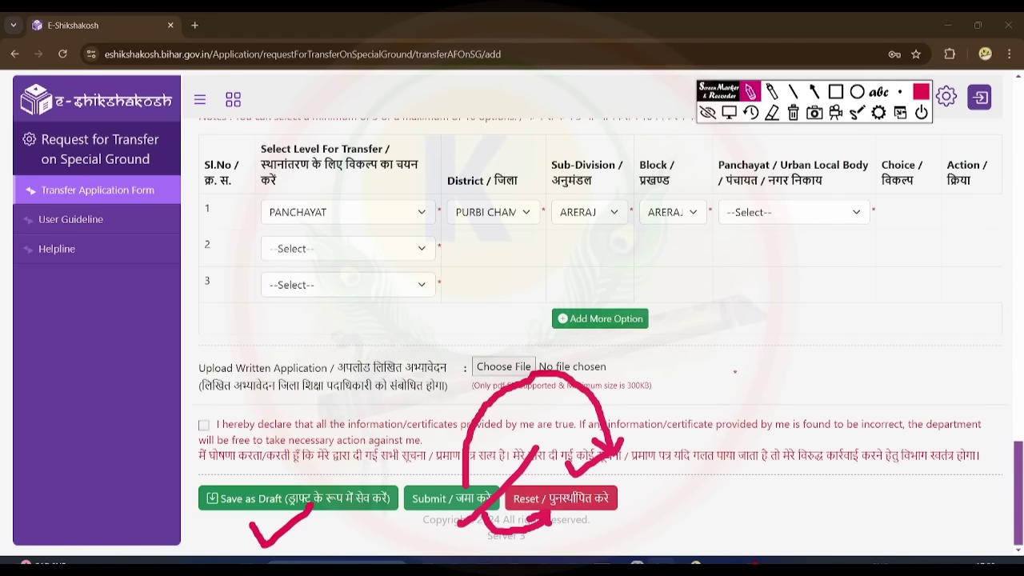
pyautogui.click(793, 112)
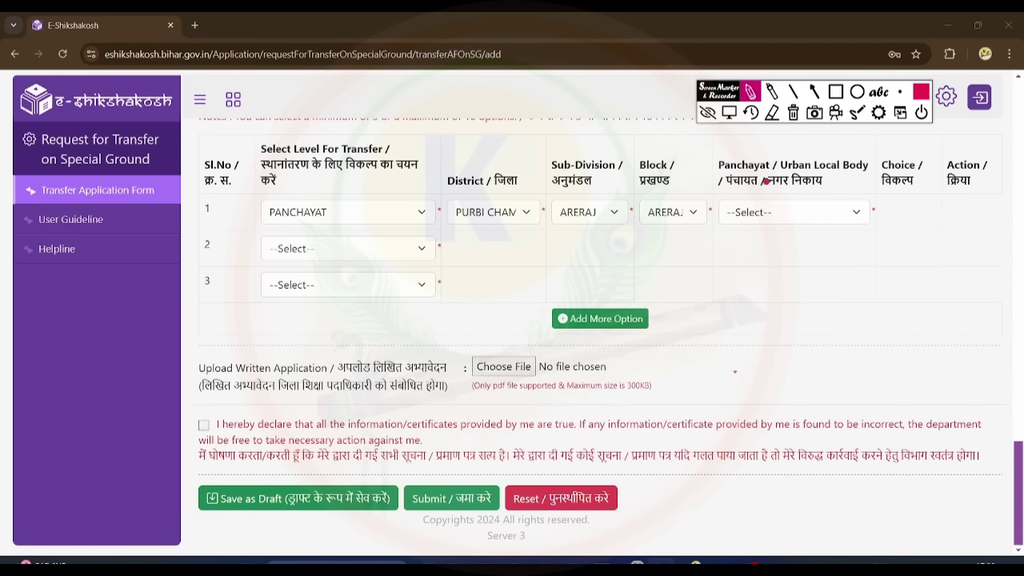